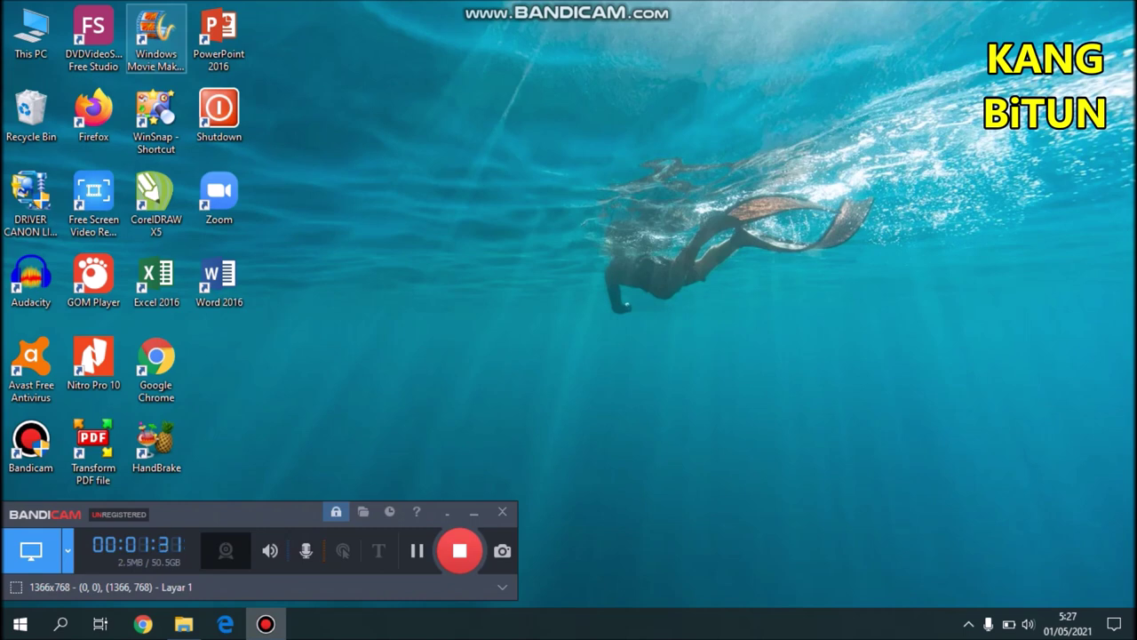
Launch Windows Movie Maker 2012 from the desktop and maximize its window
left_click(157, 38)
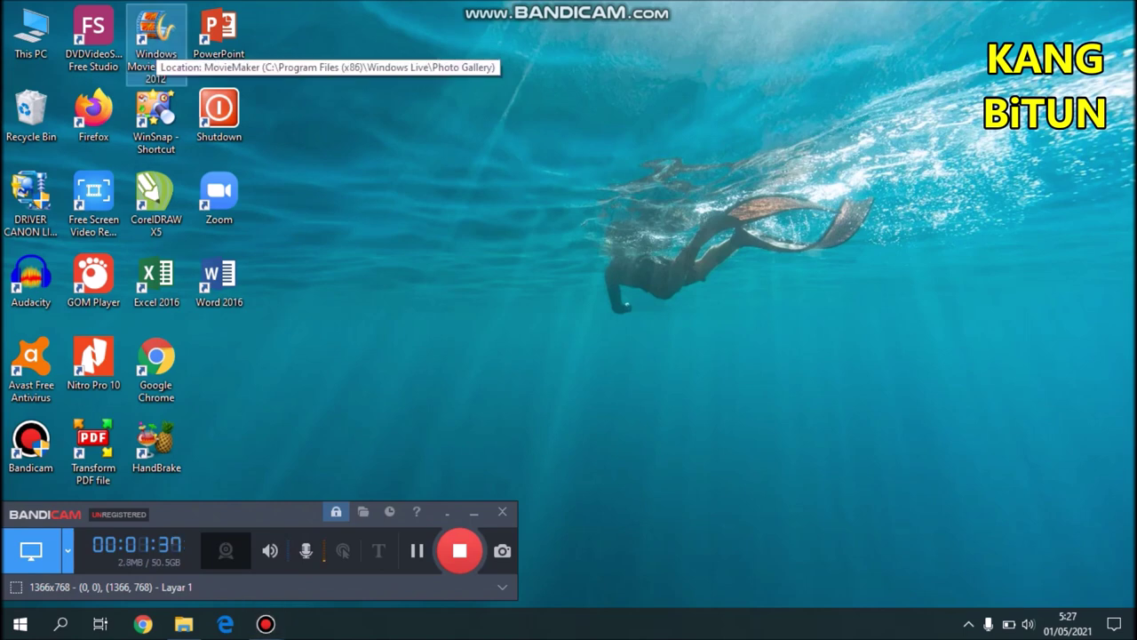
key("Return")
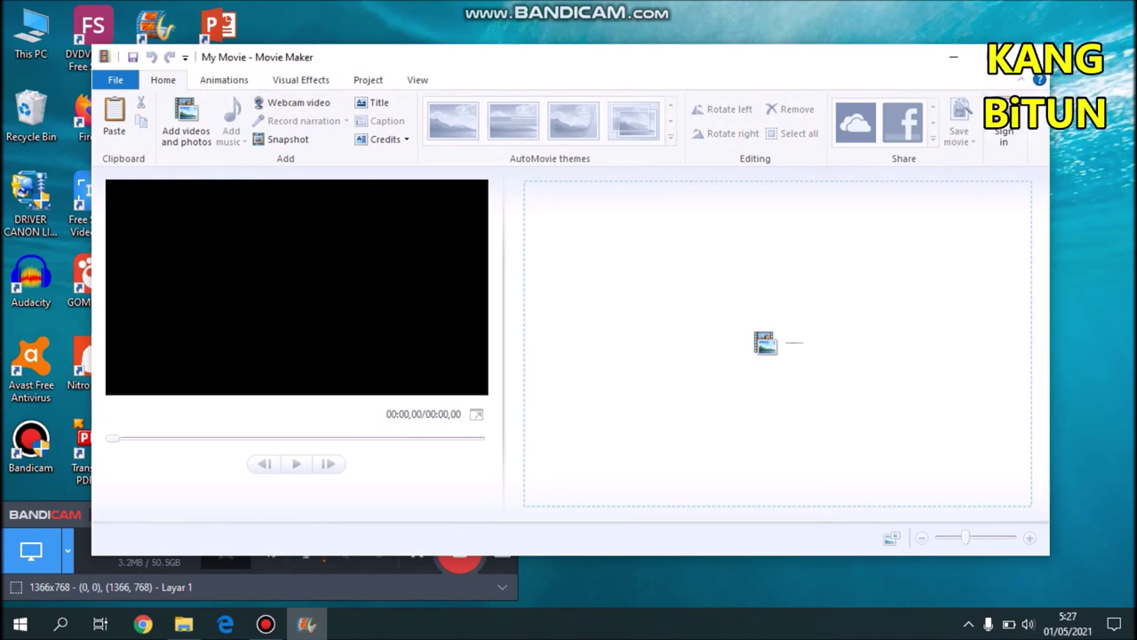
left_click(989, 57)
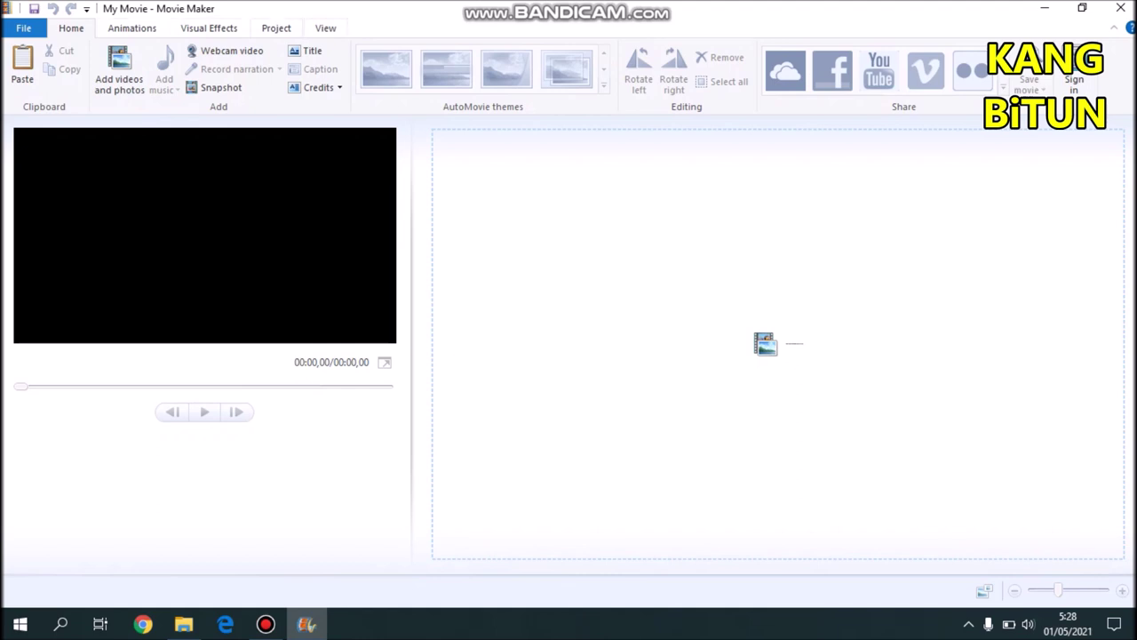
Look through the view, project, visual effects, animation and home commands of the empty project
left_click(326, 28)
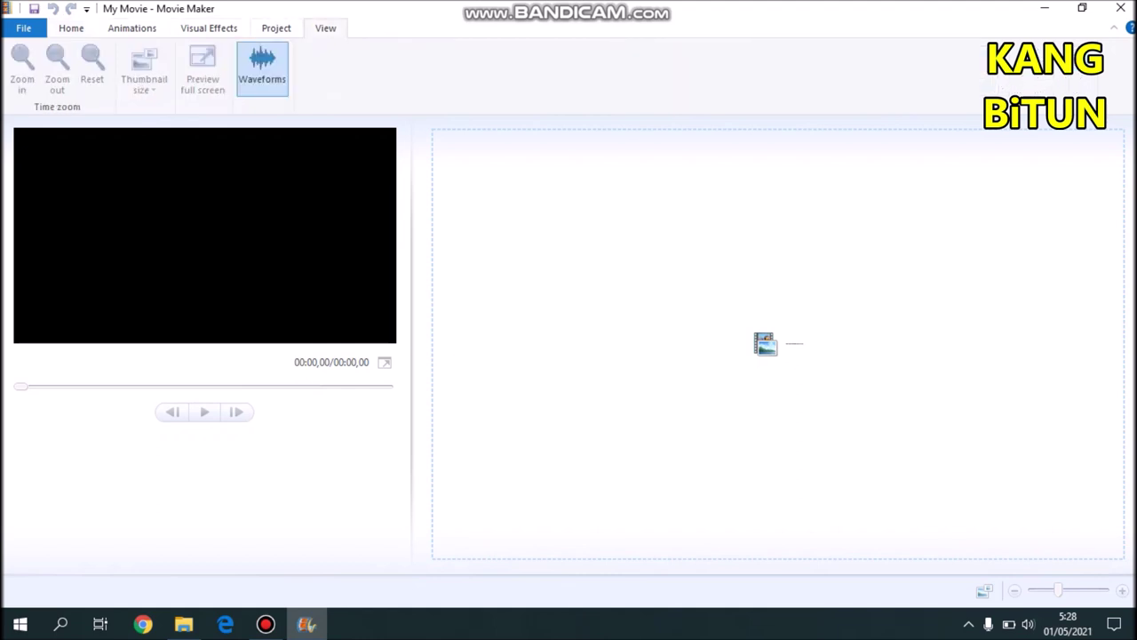
left_click(276, 28)
left_click(208, 27)
key("Left")
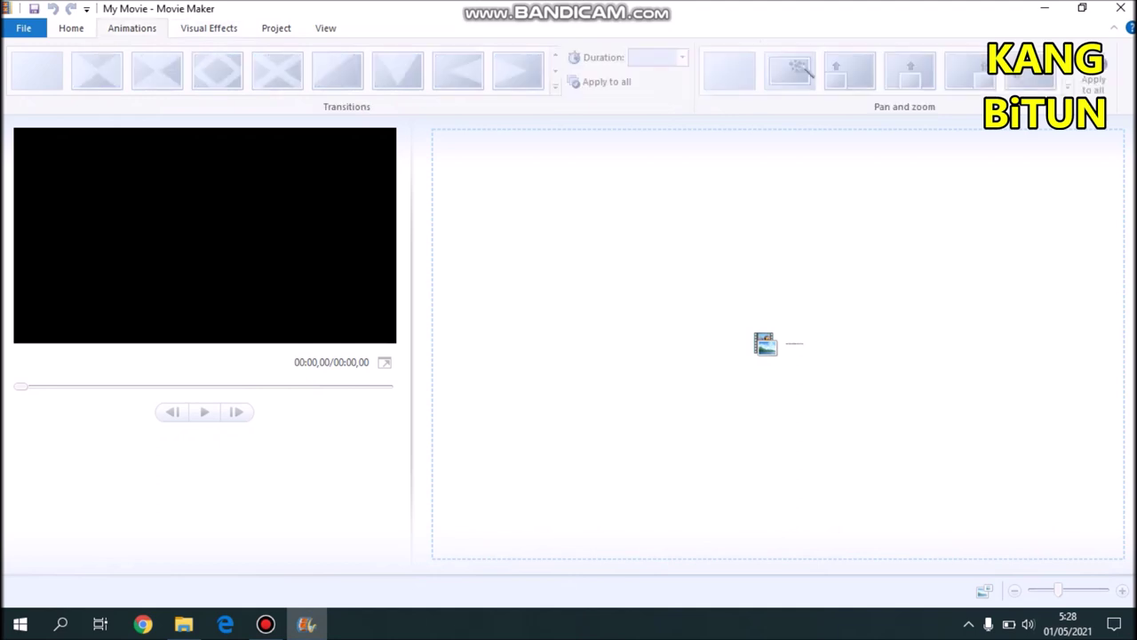
key("Left")
key("Right")
key("Right")
key("Left")
key("Left")
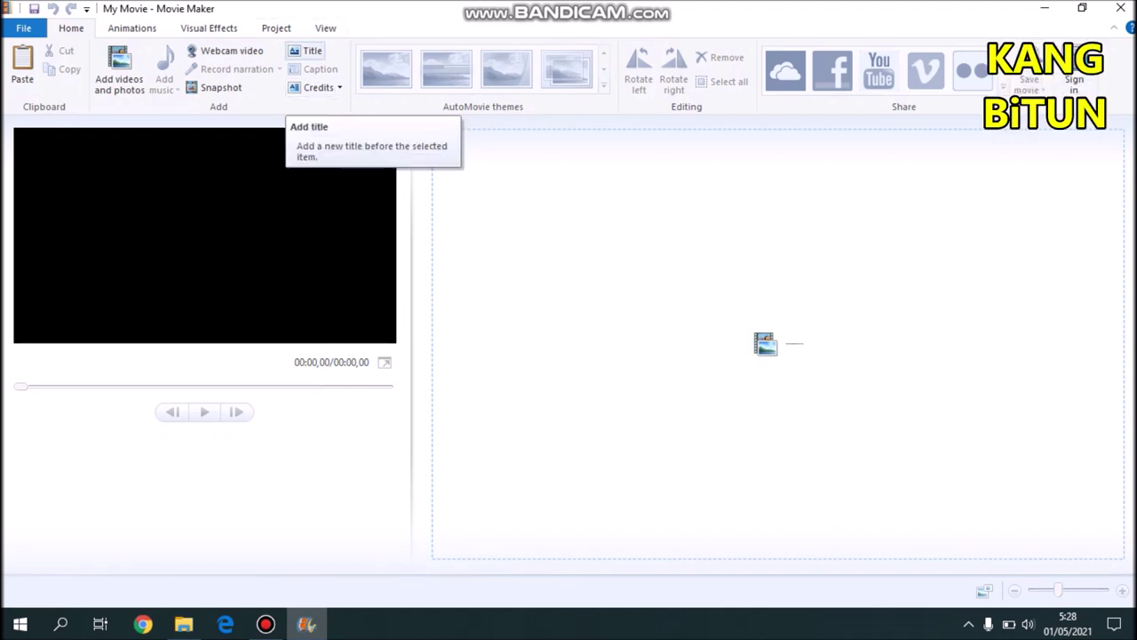
Add a title clip to the empty project and replace its text with "Tutorial membuat video"
left_click(306, 50)
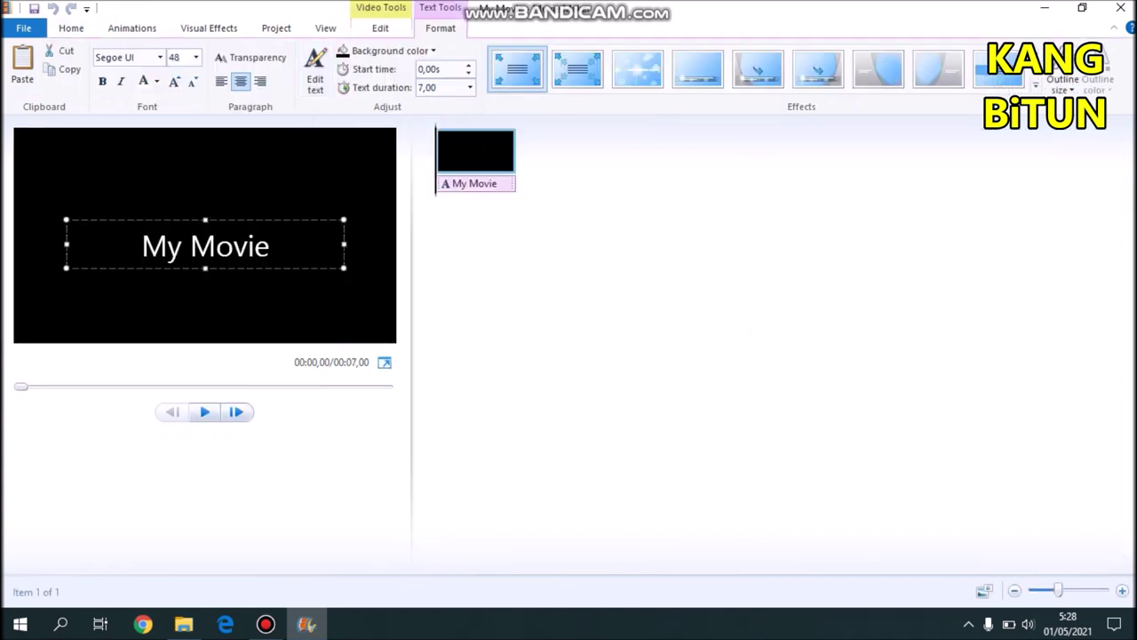
left_click_drag(267, 267, 258, 259)
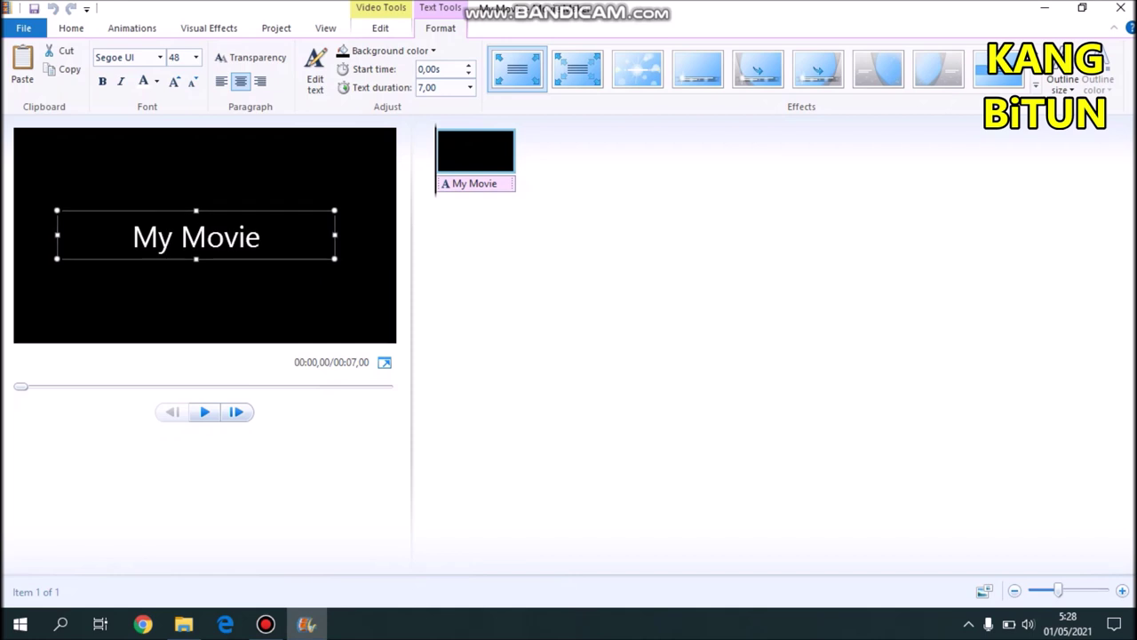
left_click_drag(260, 237, 132, 236)
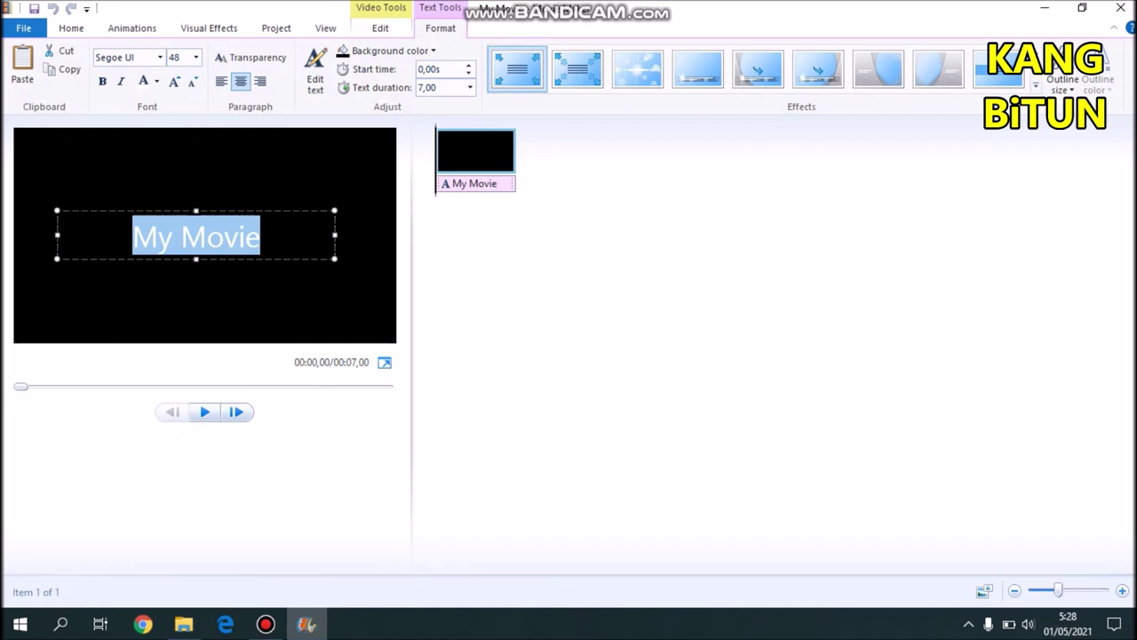
type("T")
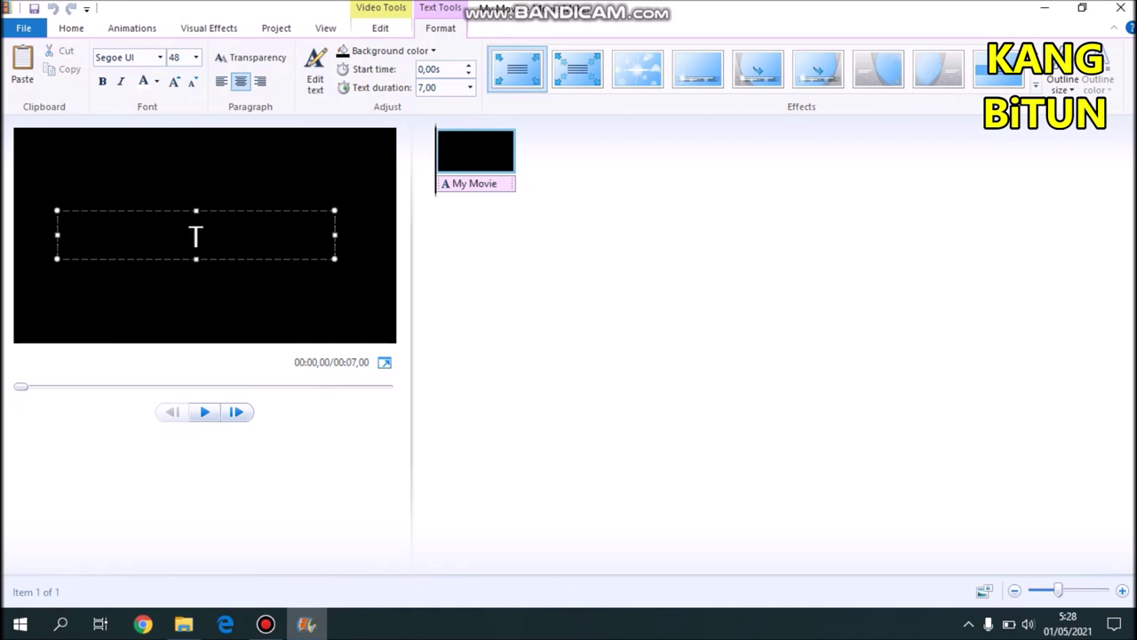
type("utori")
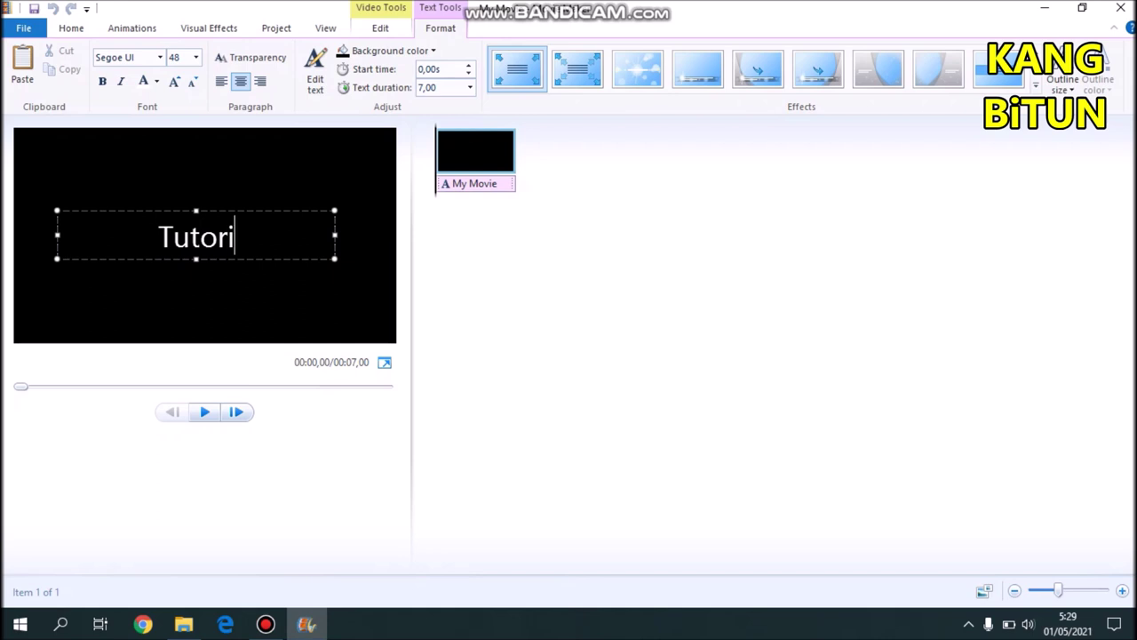
type("al m")
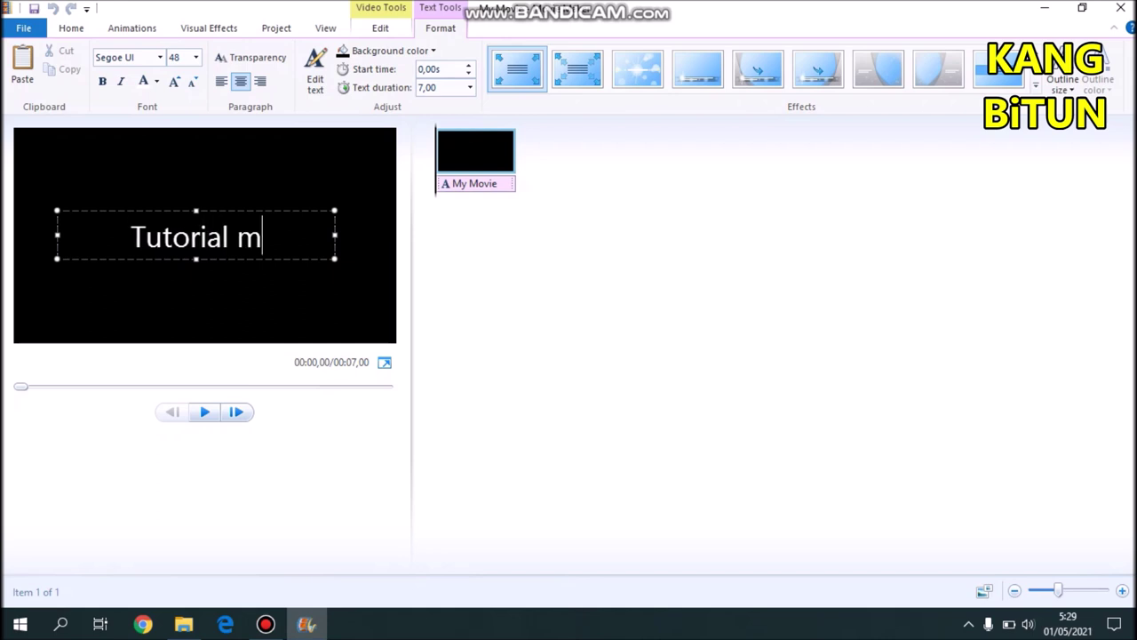
type("embuat video")
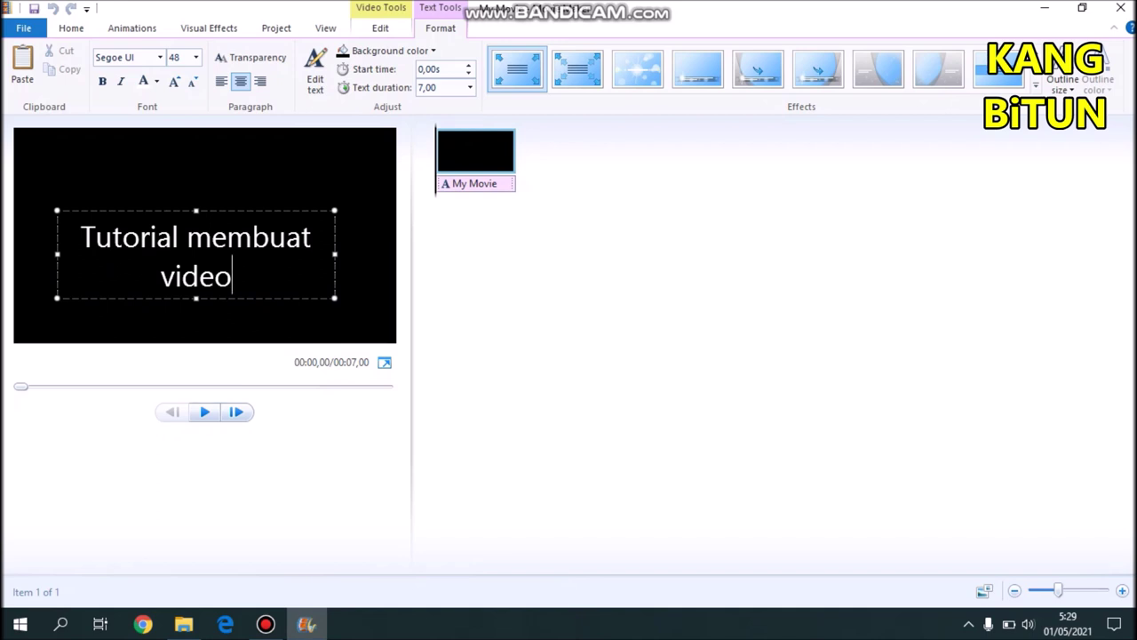
Format the whole title text in blue and bold
key("shift+Left")
key("shift+Left")
key("shift+Left")
key("shift+Left")
key("shift+Left")
key("shift+Left")
key("shift+Left")
key("shift+Left")
key("shift+Left")
key("shift+Left")
key("shift+Left")
key("shift+Left")
key("shift+Left")
key("shift+Left")
key("shift+Left")
key("shift+Left")
key("shift+Left")
key("shift+Left")
key("shift+Left")
key("shift+Left")
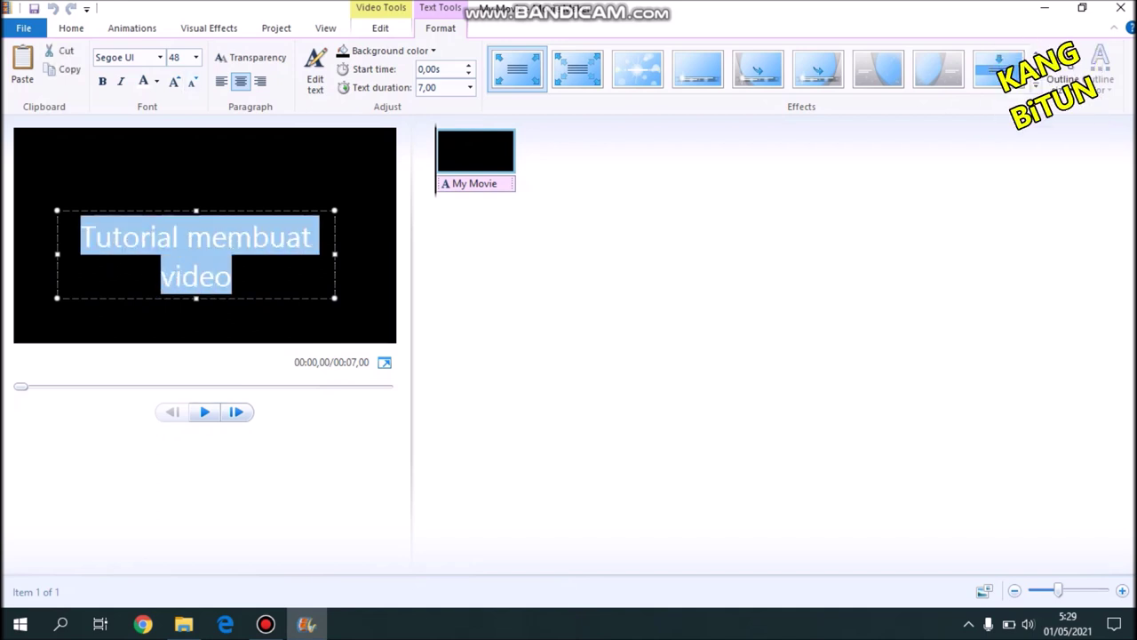
left_click(156, 81)
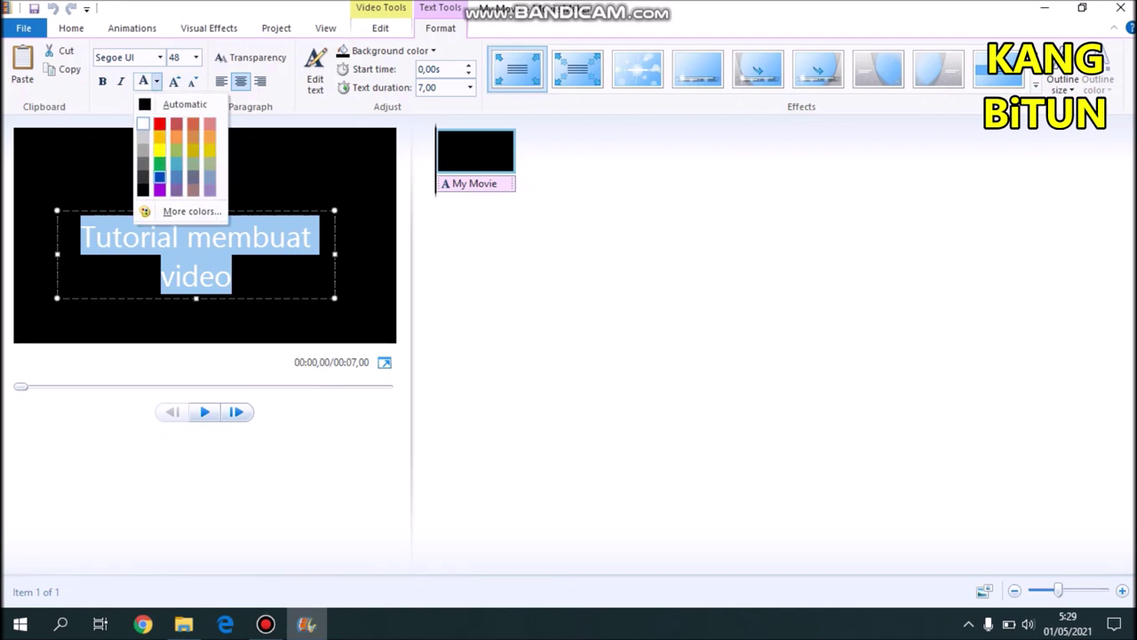
left_click(159, 177)
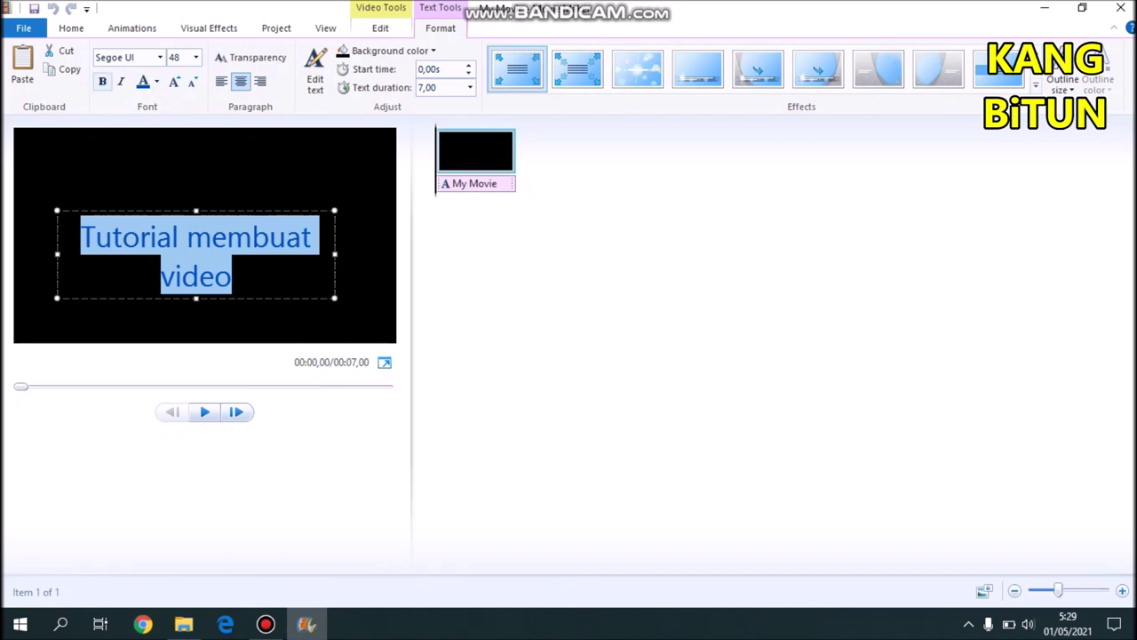
left_click(102, 81)
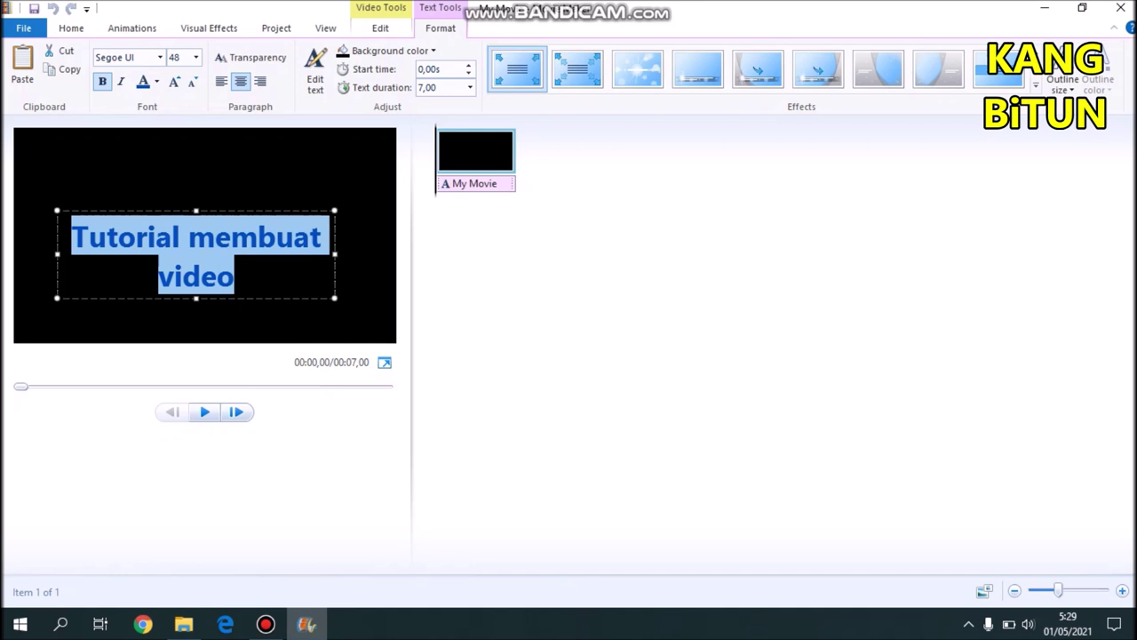
key("Escape")
Widen the title's text box on both sides to fit the text on one line, and shift it slightly upward
left_click_drag(383, 254, 386, 254)
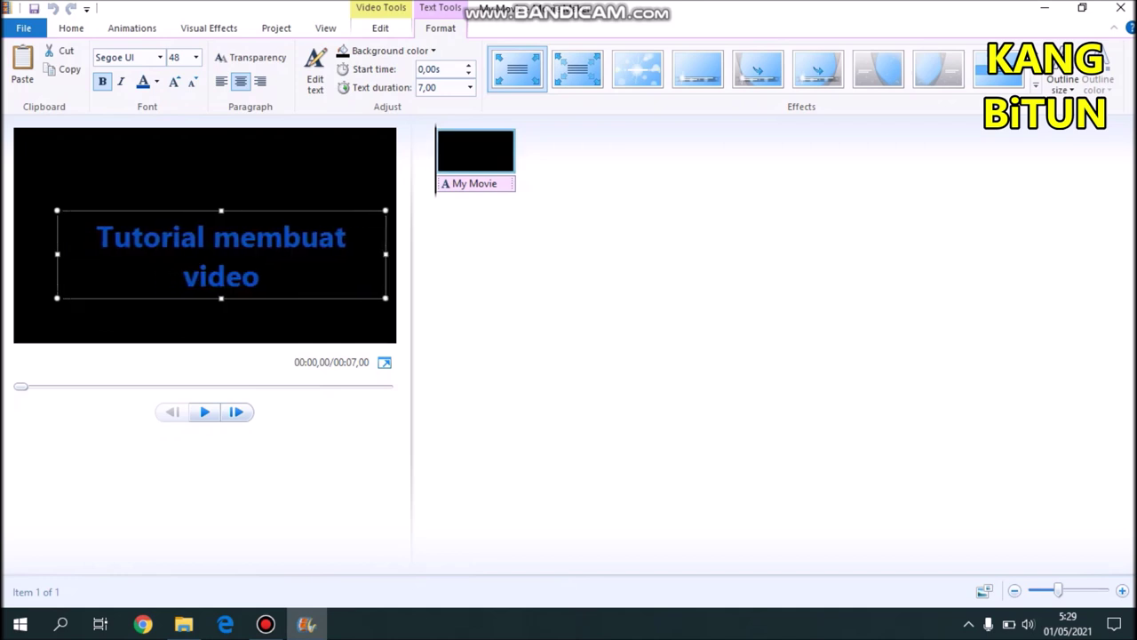
left_click_drag(57, 254, 18, 254)
mouse_move(202, 235)
left_mouse_down()
mouse_move(203, 190)
mouse_move(203, 222)
left_mouse_up()
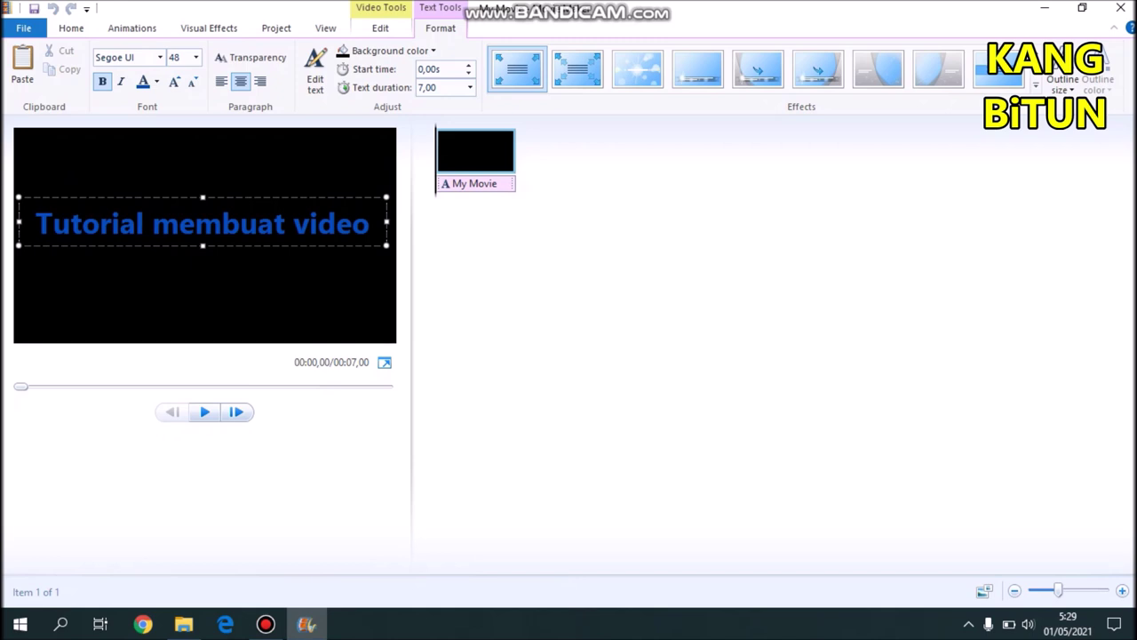
left_click(460, 183)
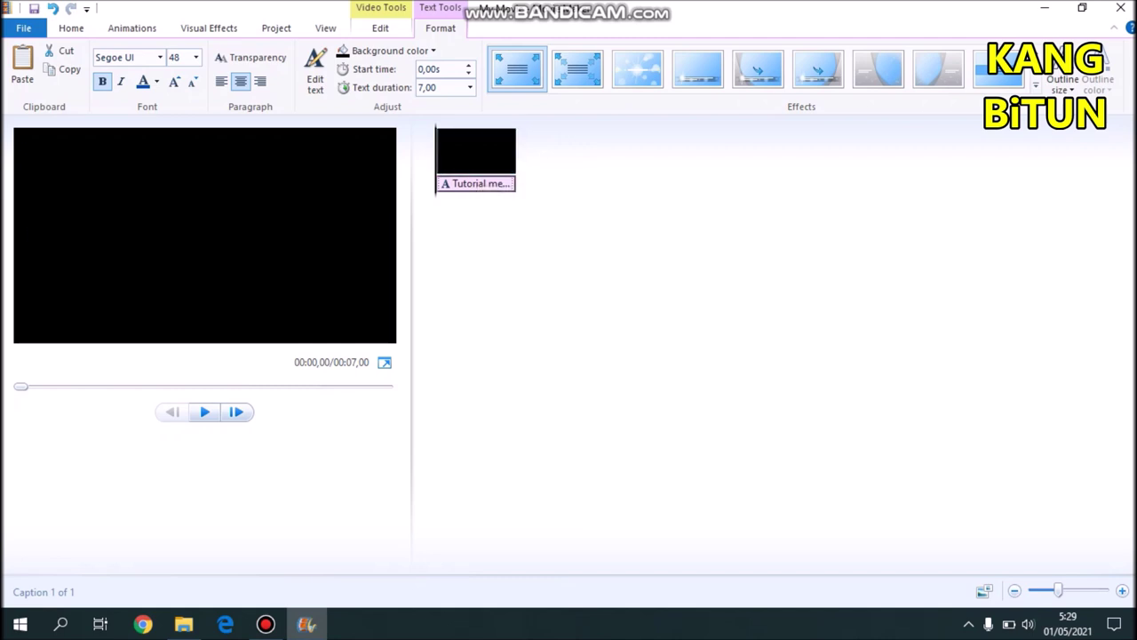
double_click(452, 183)
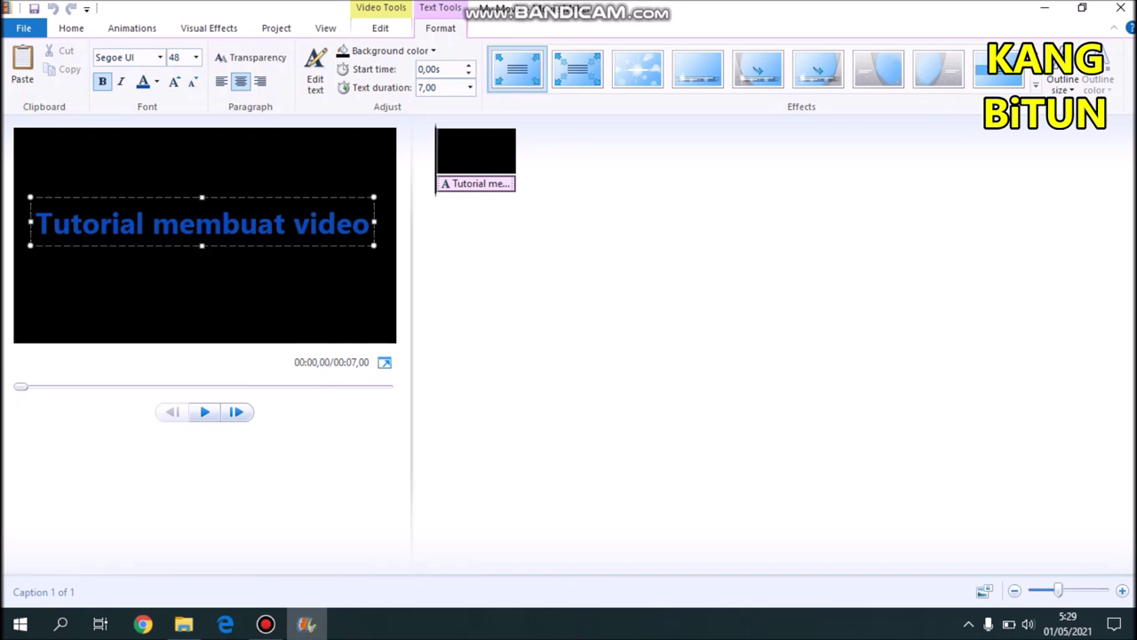
double_click(331, 223)
triple_click(219, 223)
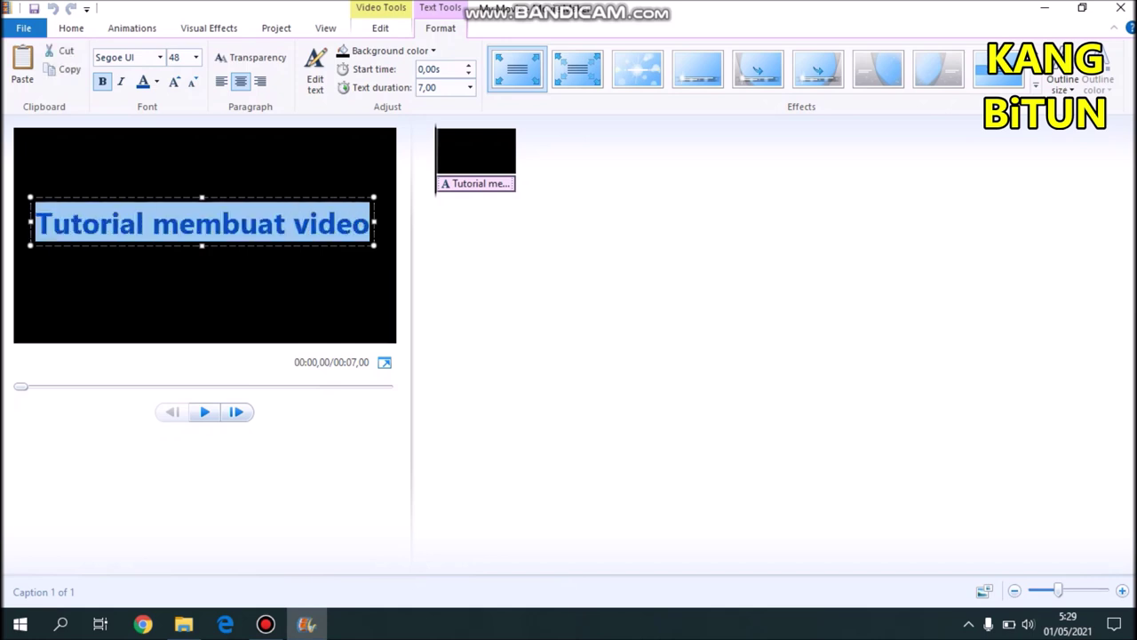
left_click(219, 223)
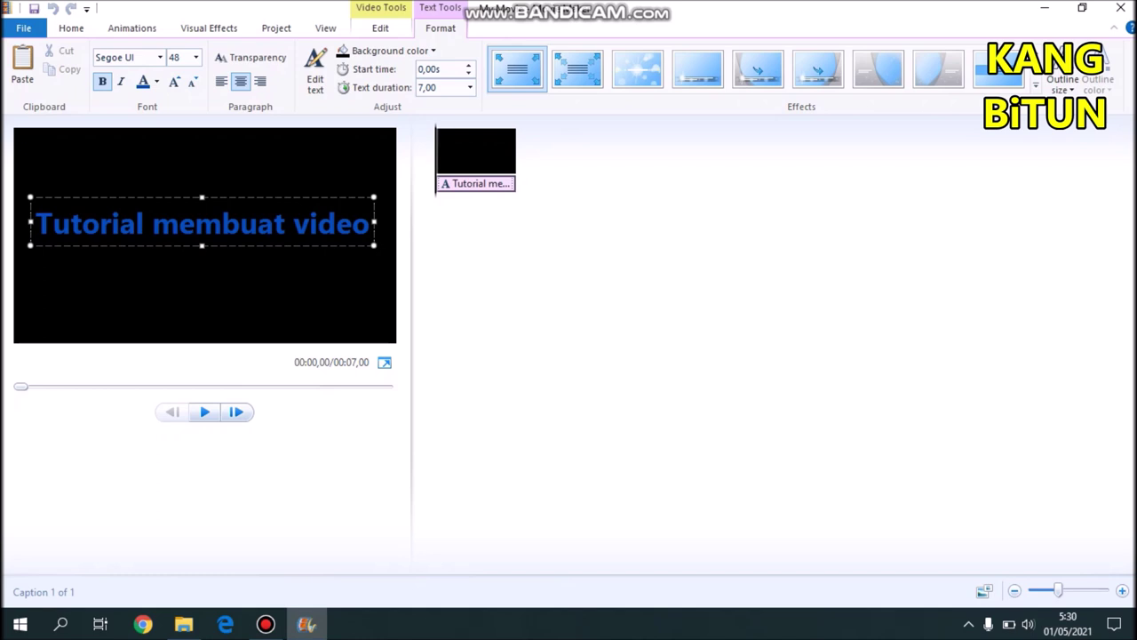
Reopen the title caption under the clip for editing and set its text outline size to Narrow
left_click(475, 150)
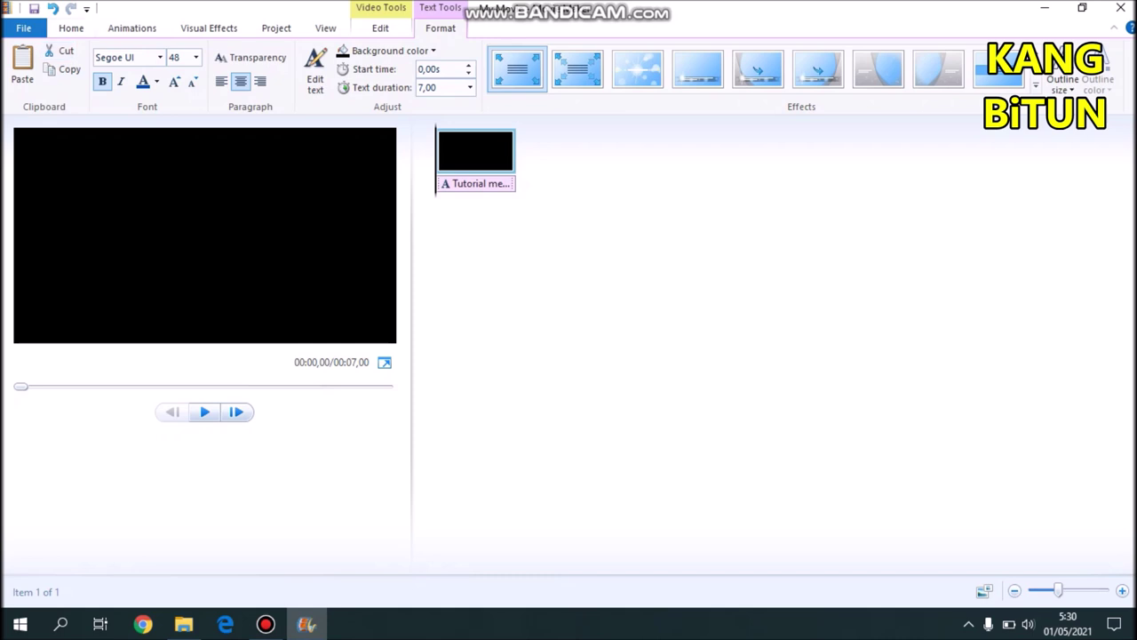
left_click(477, 183)
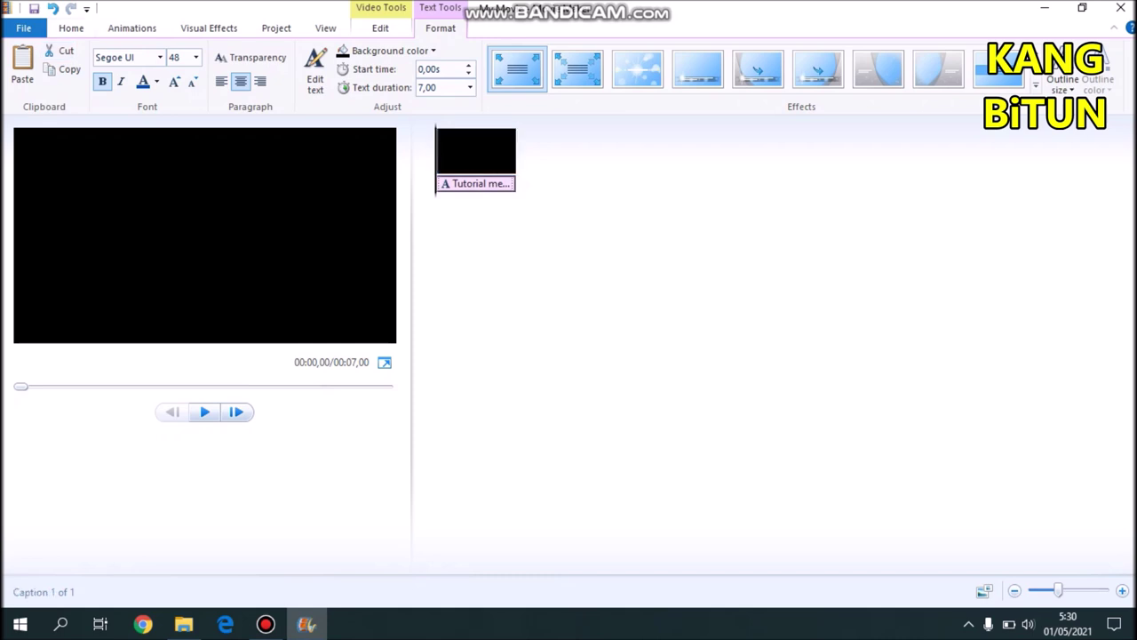
double_click(486, 183)
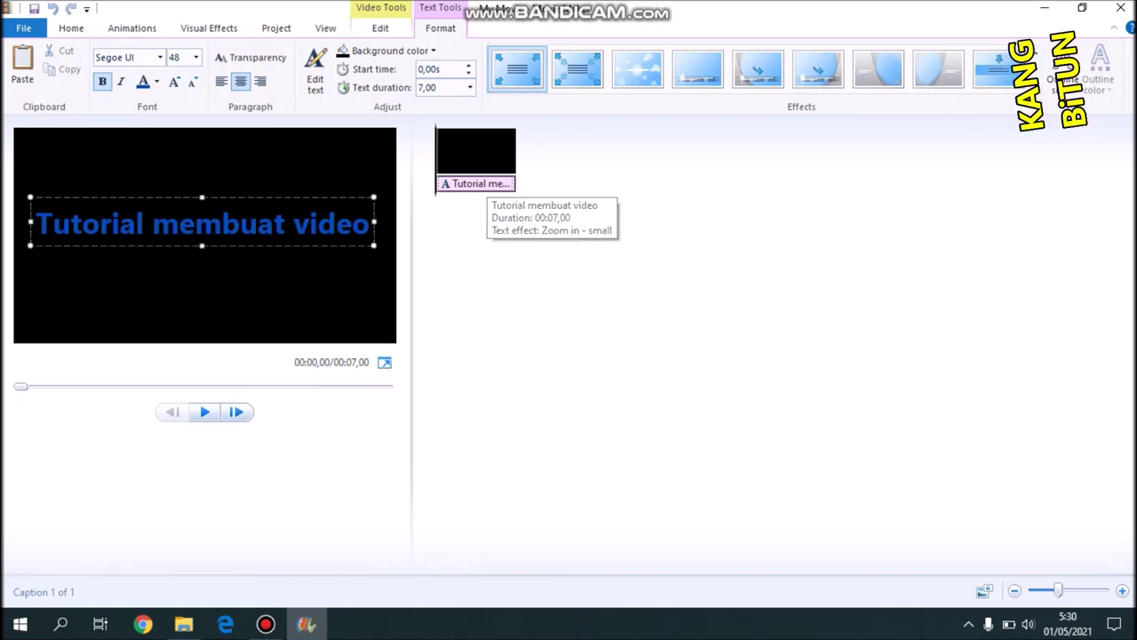
left_click(1063, 84)
left_click(1031, 148)
left_click(1062, 84)
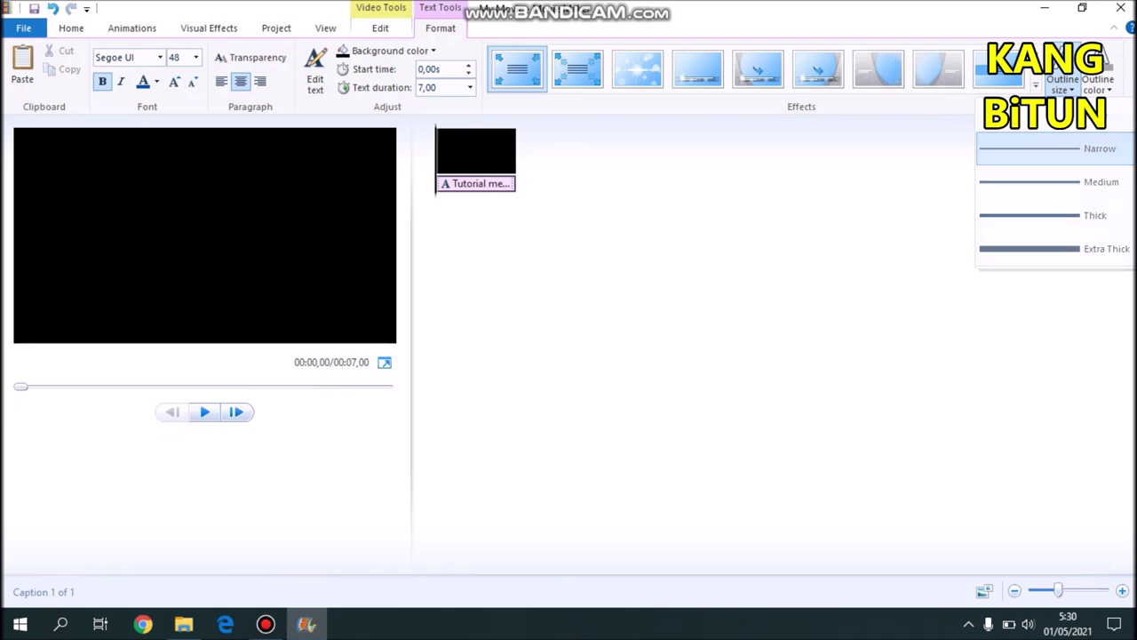
left_click(1098, 85)
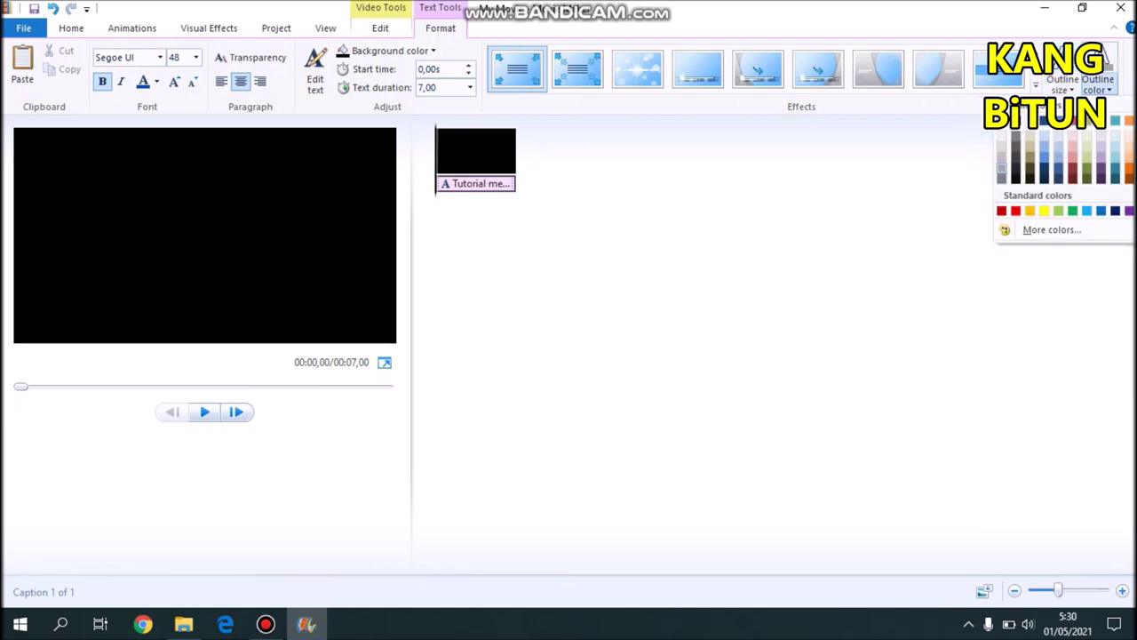
key("Escape")
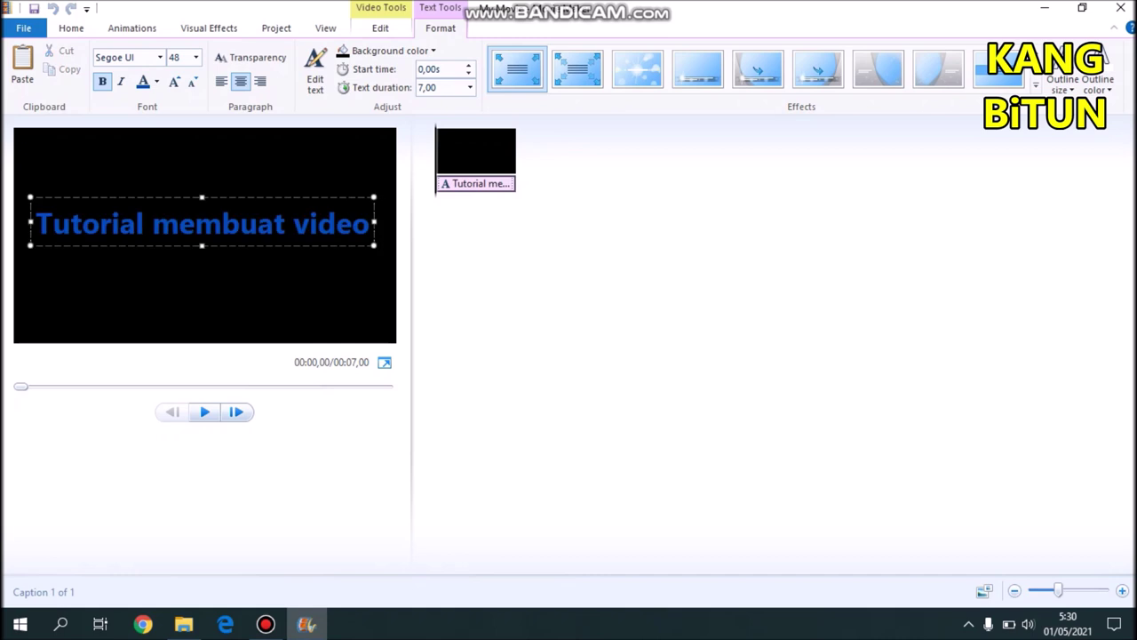
Select the whole title text and examine the available outline sizes and outline colors
right_click(266, 219)
double_click(249, 222)
left_click_drag(35, 222, 370, 222)
left_click(1063, 84)
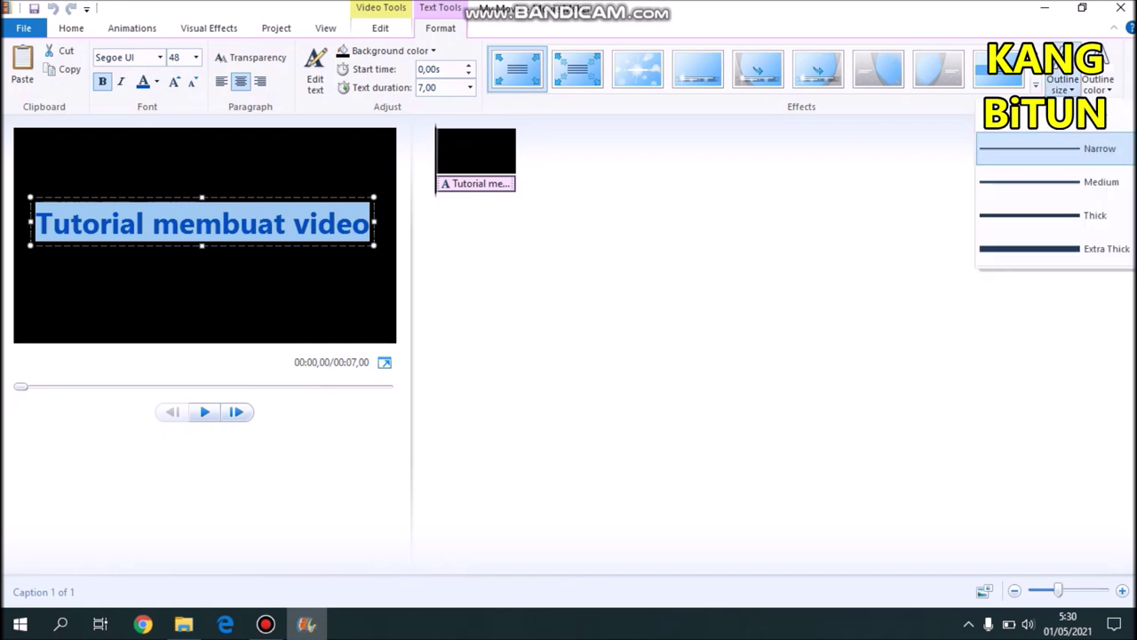
left_click(1097, 84)
left_click(1098, 85)
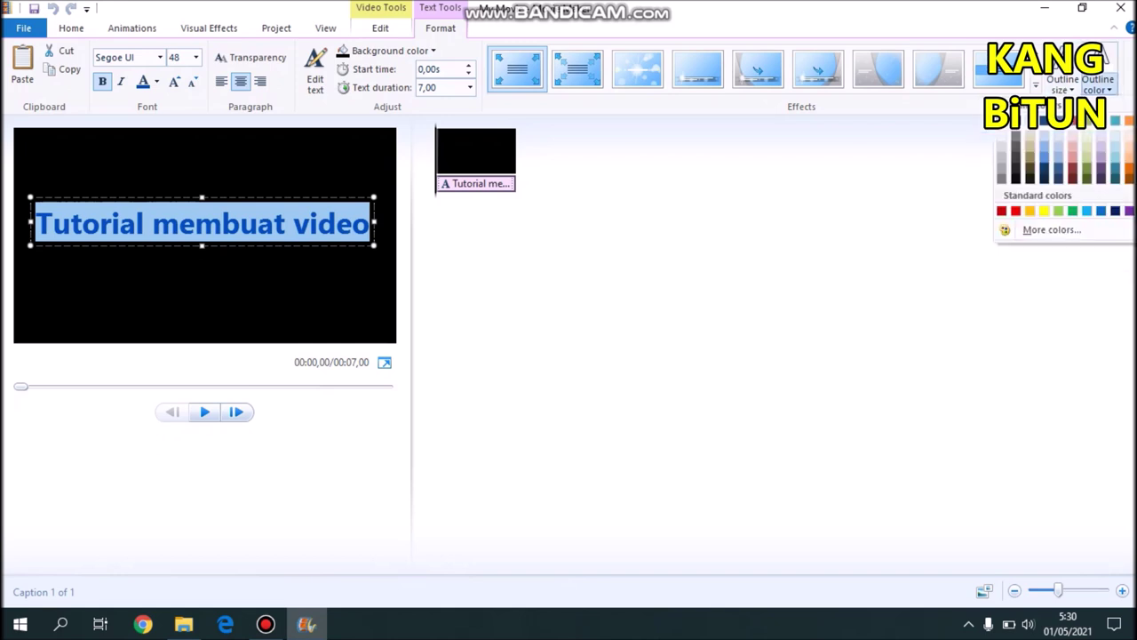
key("Escape")
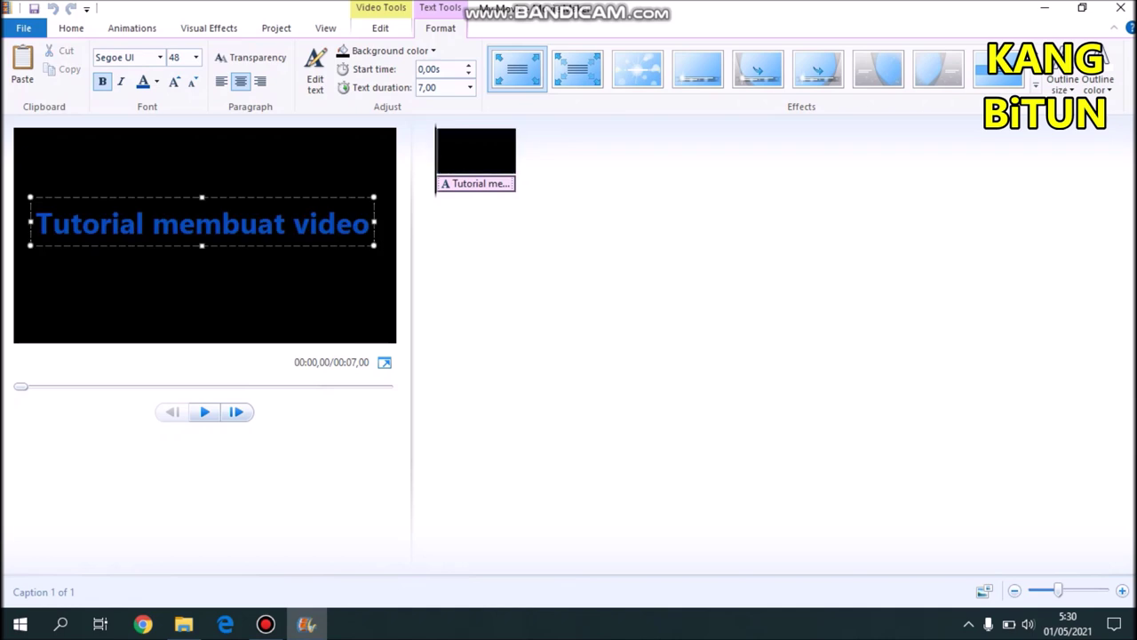
Play the title clip in the preview to check the text animation, and pause it near the end
left_click(205, 411)
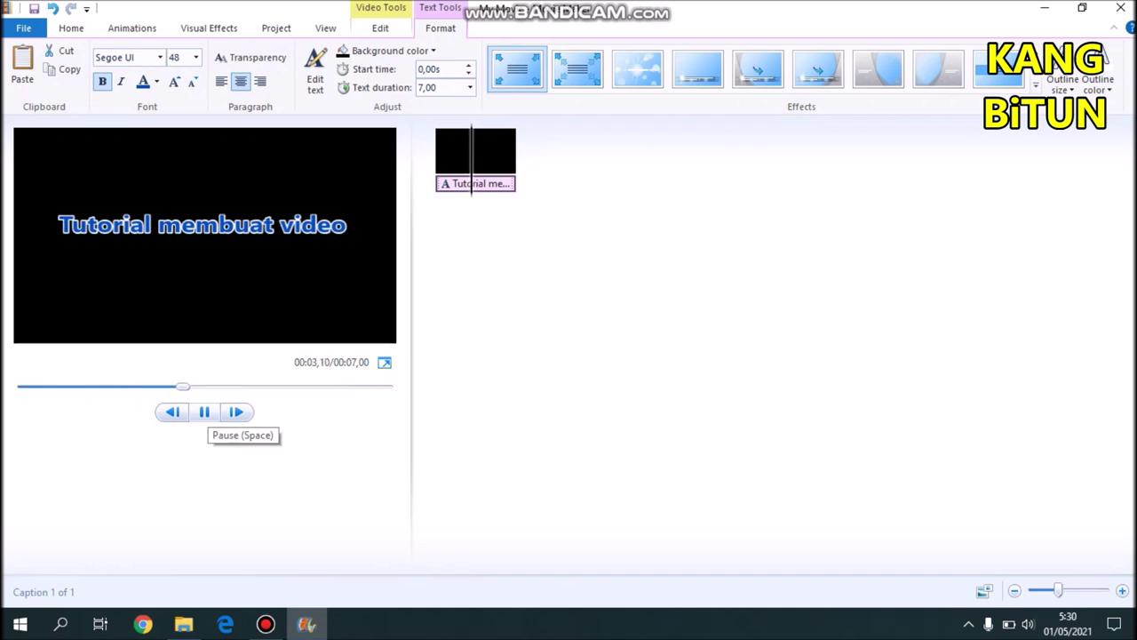
key("space")
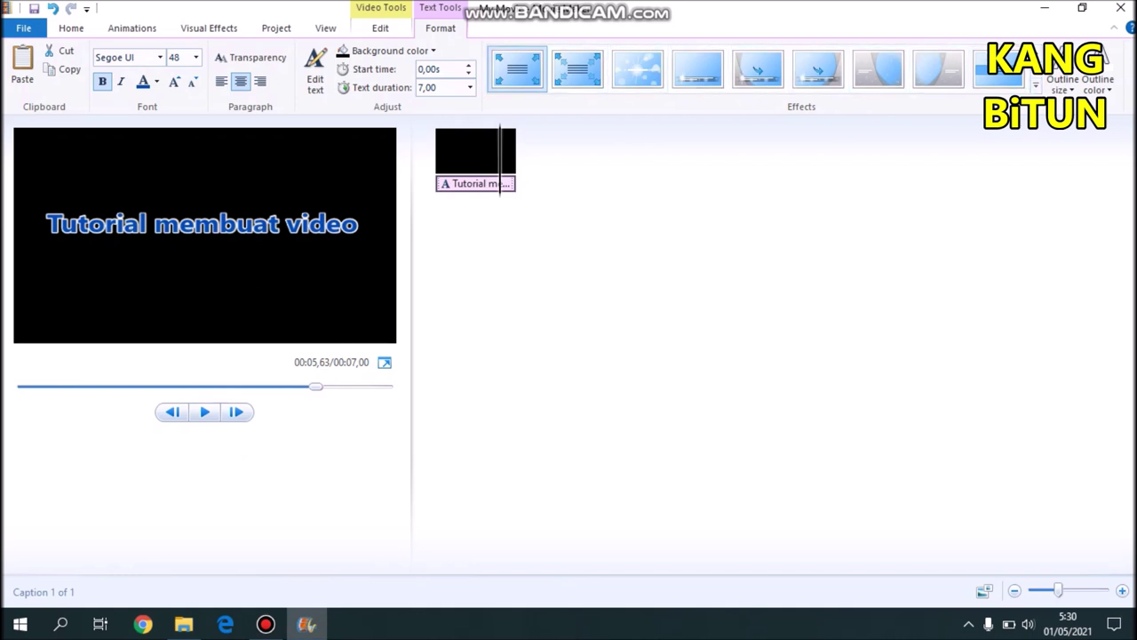
Apply the "Cinematic - burst left" text effect to the title caption
left_click(1035, 85)
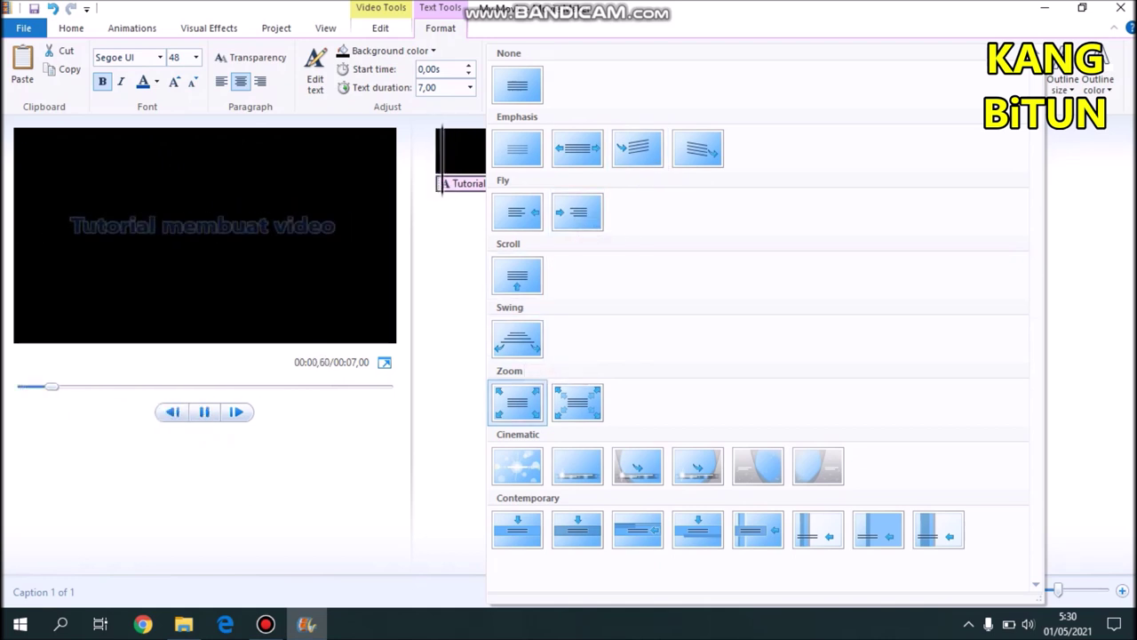
left_click(518, 404)
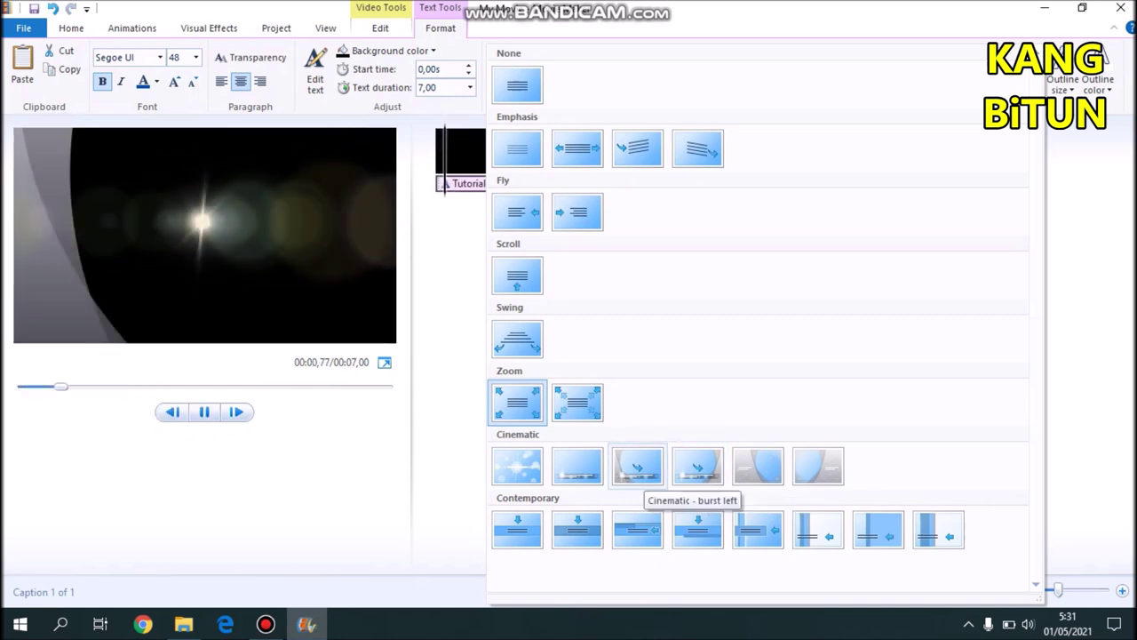
left_click(637, 465)
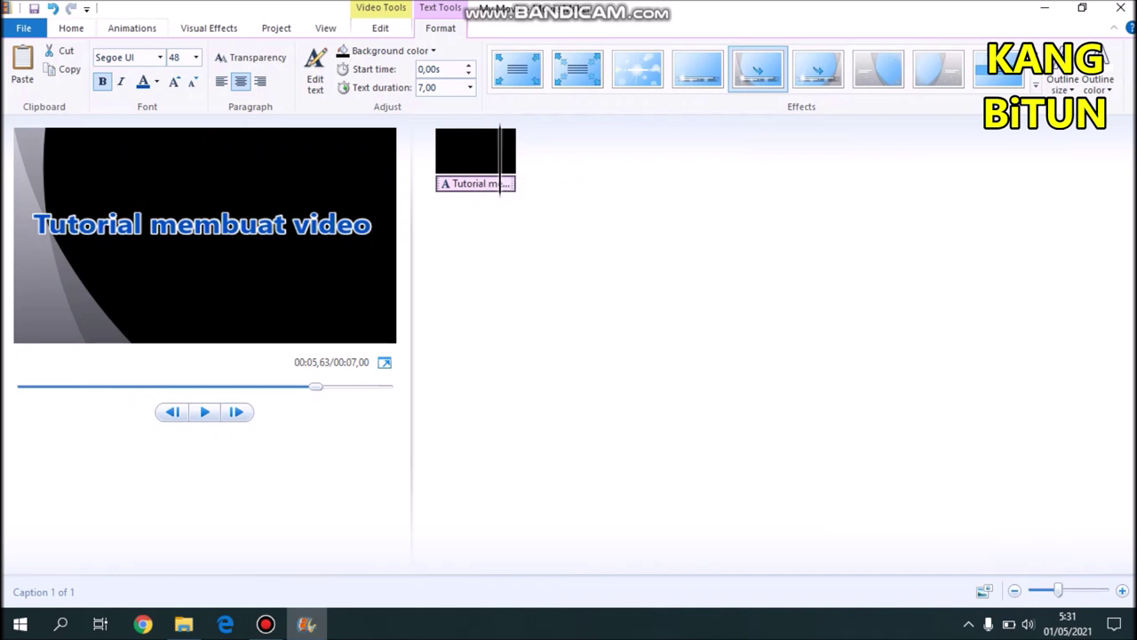
Add the video MAH06648 from the TUTORIAL JAMBE ROBITOH DLL folder to the project after the title clip
left_click(71, 28)
left_click(119, 69)
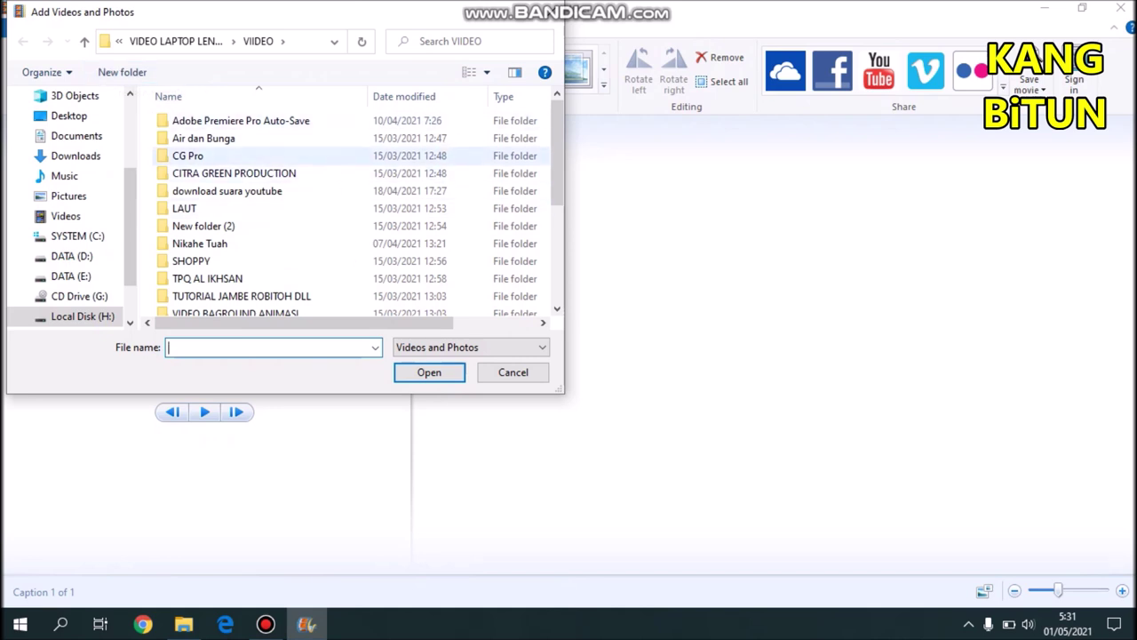
scroll(206, 228, "down", 1)
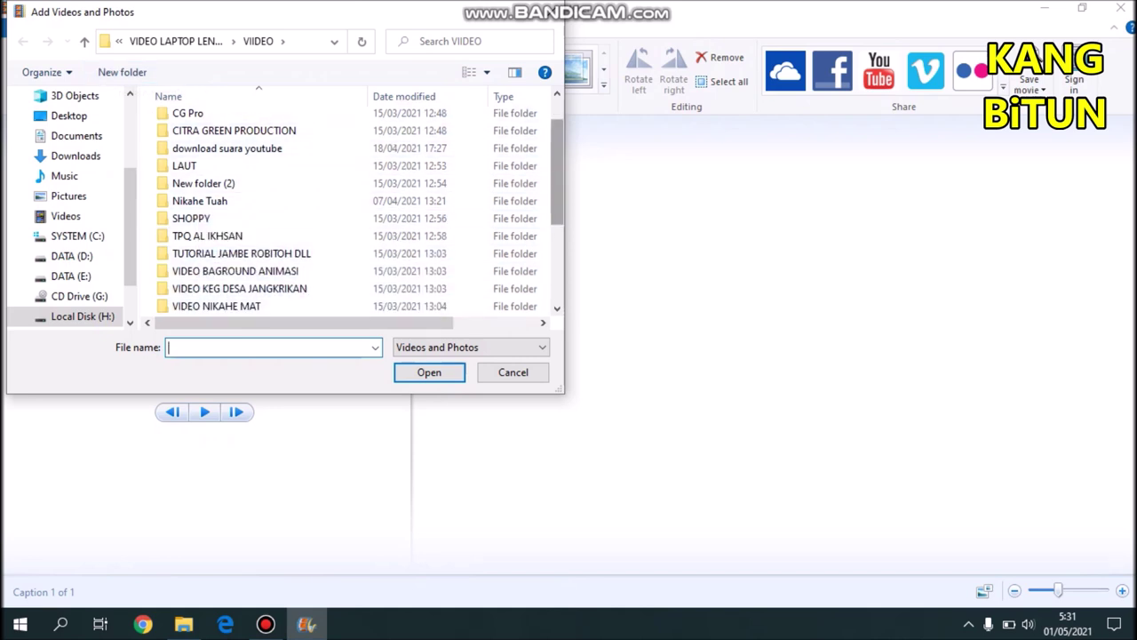
scroll(360, 213, "down", 3)
scroll(359, 213, "down", 1)
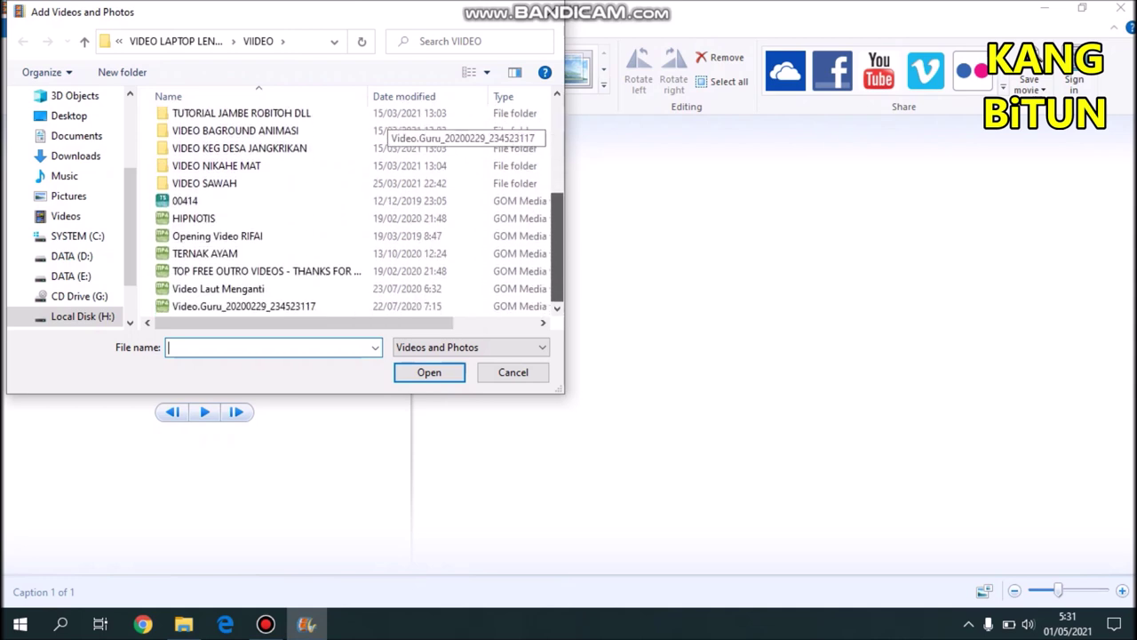
scroll(360, 213, "up", 4)
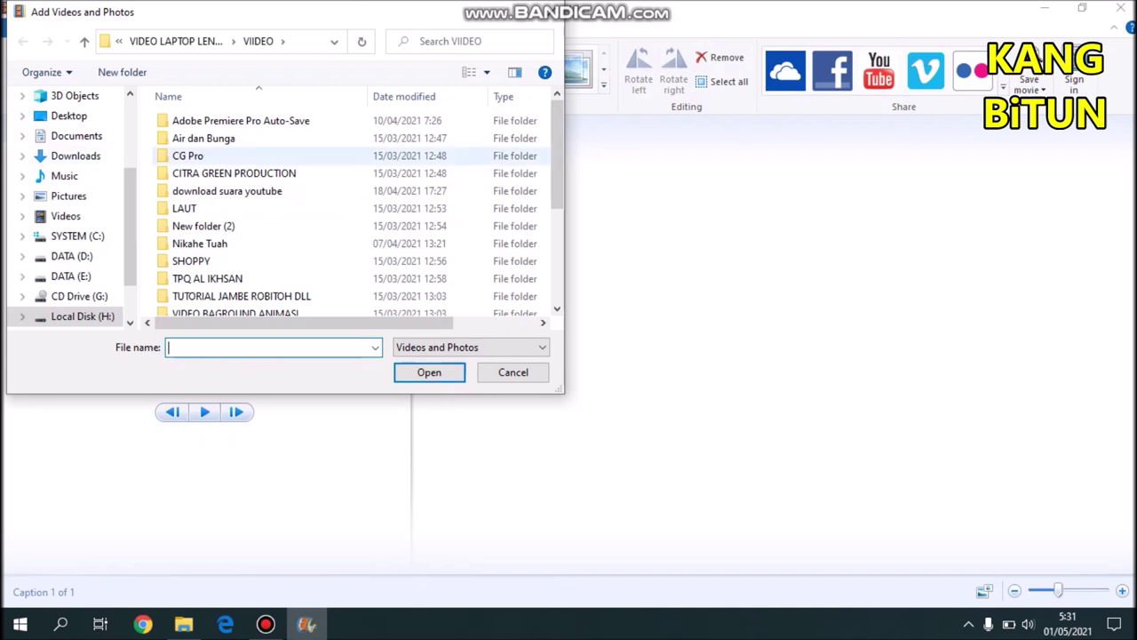
scroll(382, 118, "down", 3)
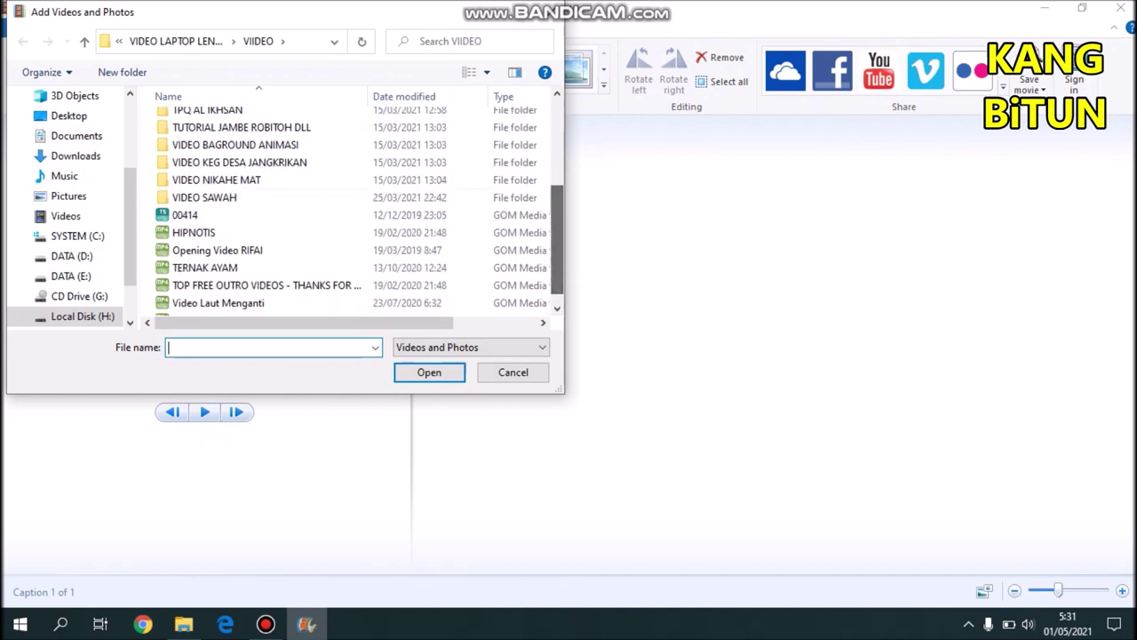
double_click(241, 127)
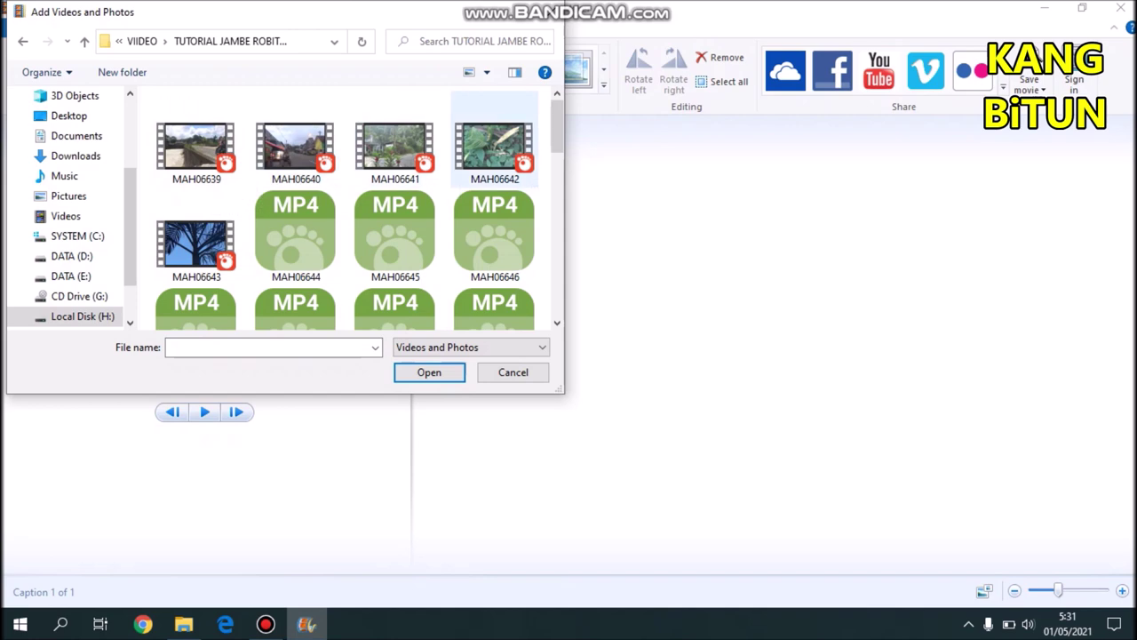
scroll(296, 178, "down", 3)
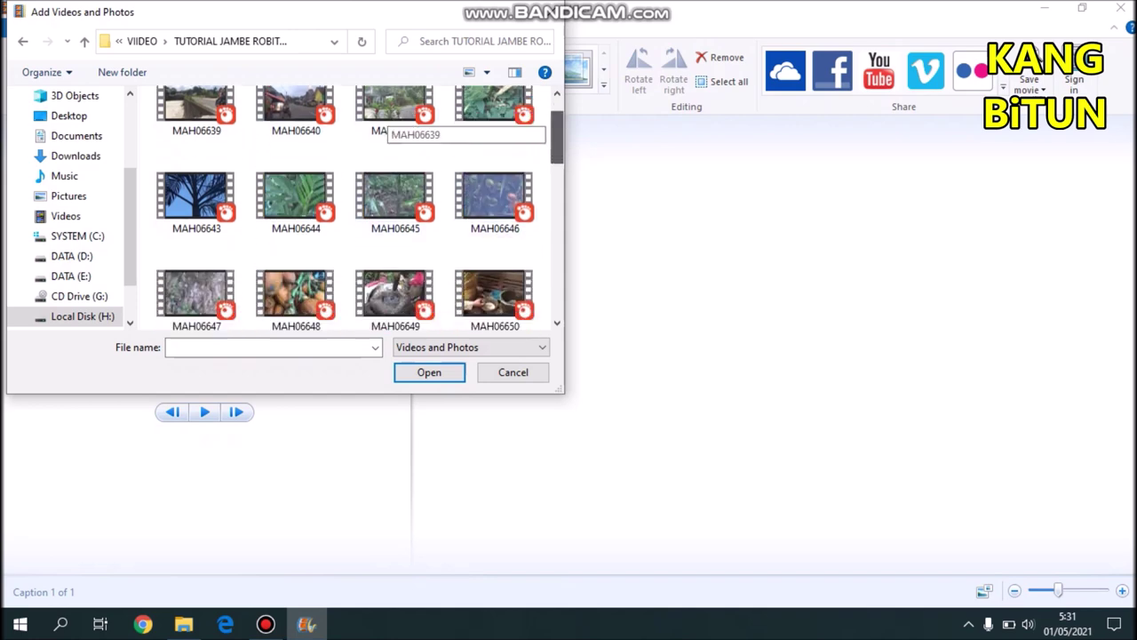
left_click(296, 178)
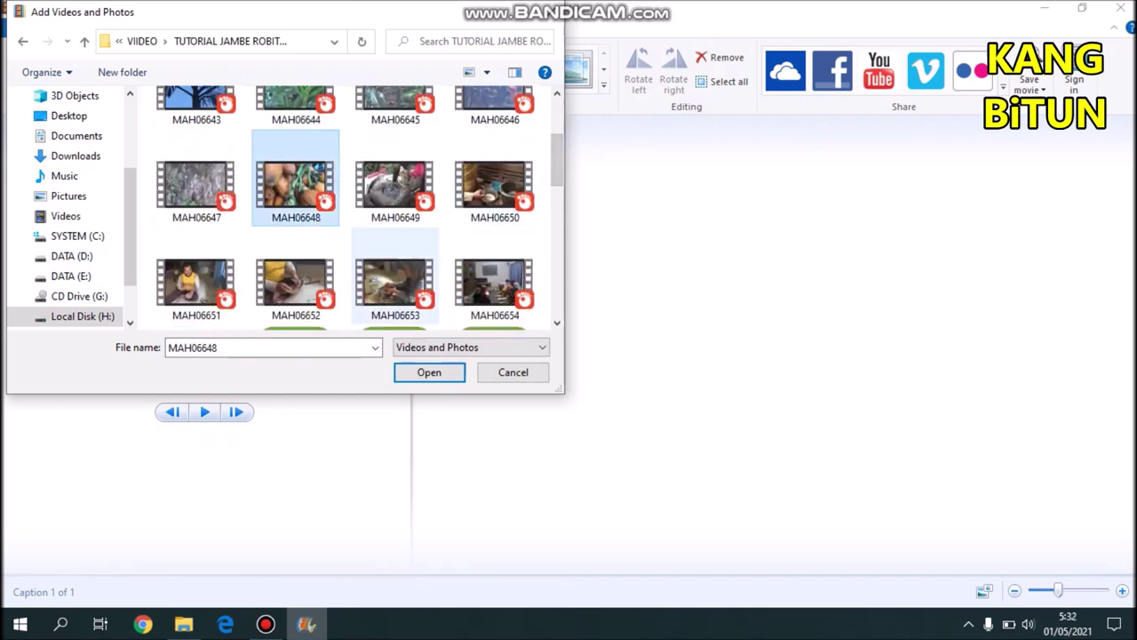
left_click(429, 372)
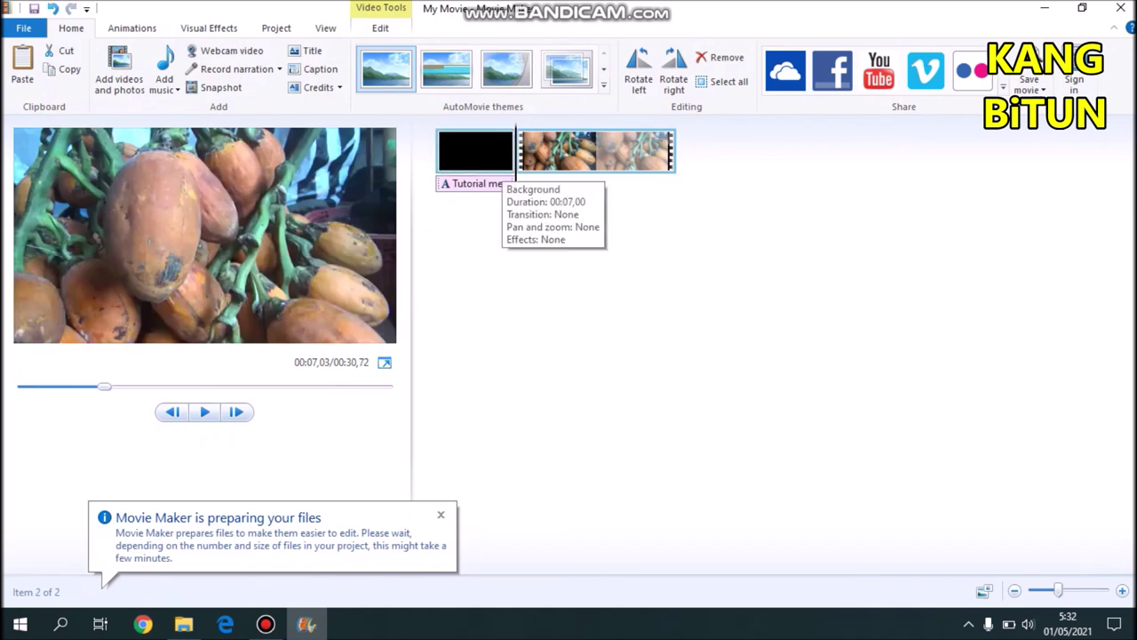
Replace the last word of the title caption with "Jamu" so it reads "Tutorial membuat Jamu"
left_click(485, 183)
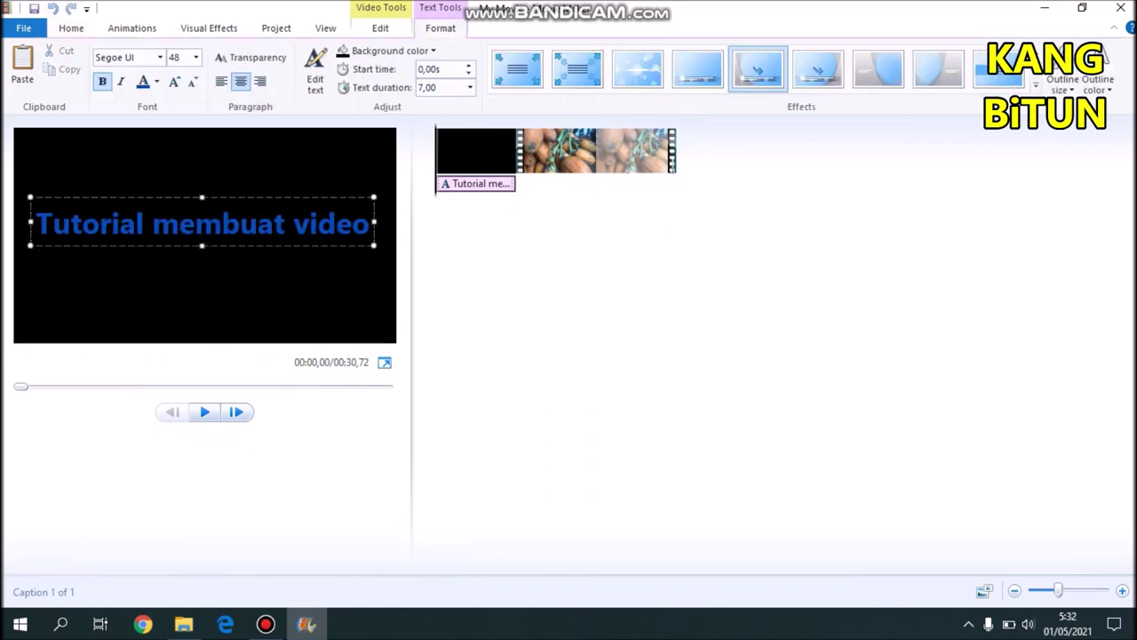
triple_click(219, 223)
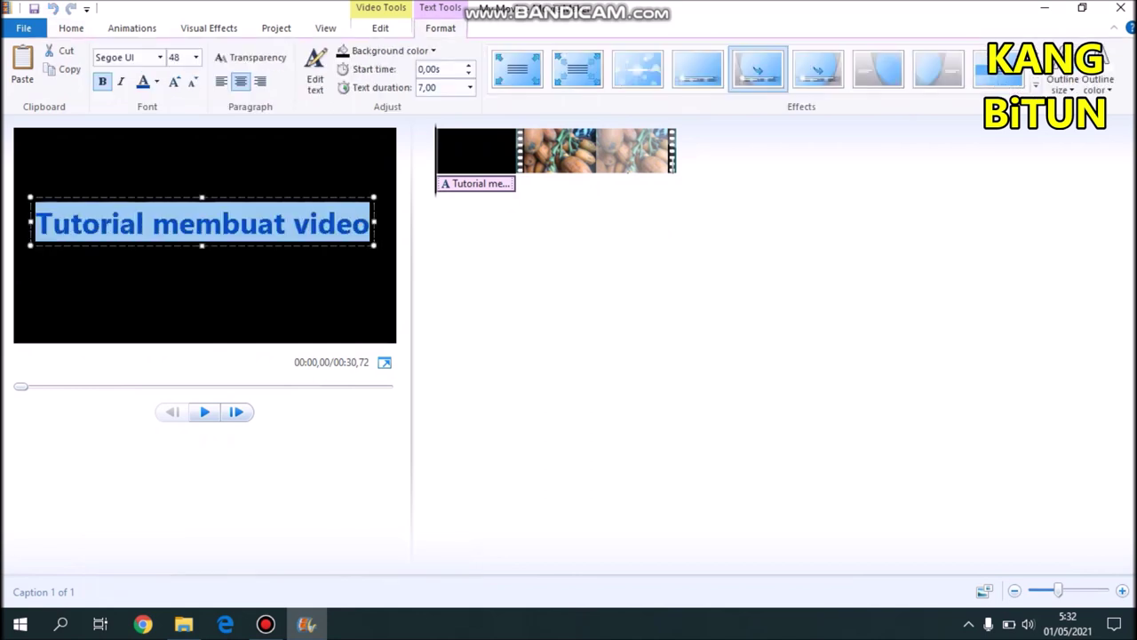
left_click(219, 223)
left_click_drag(294, 224, 369, 224)
type("Jamu")
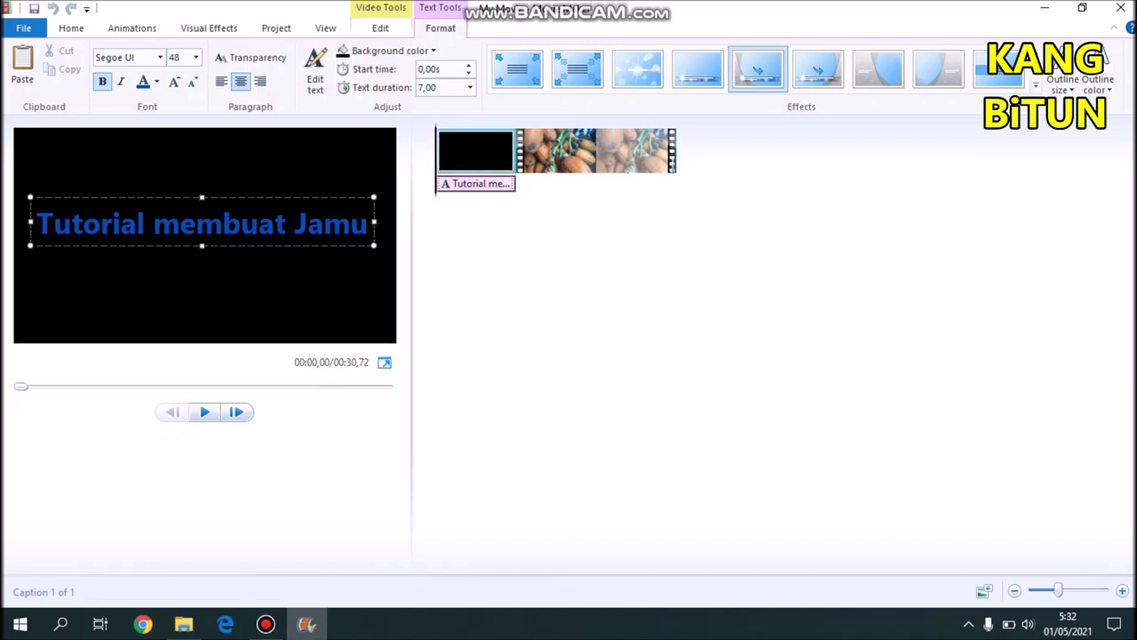
left_click(567, 158)
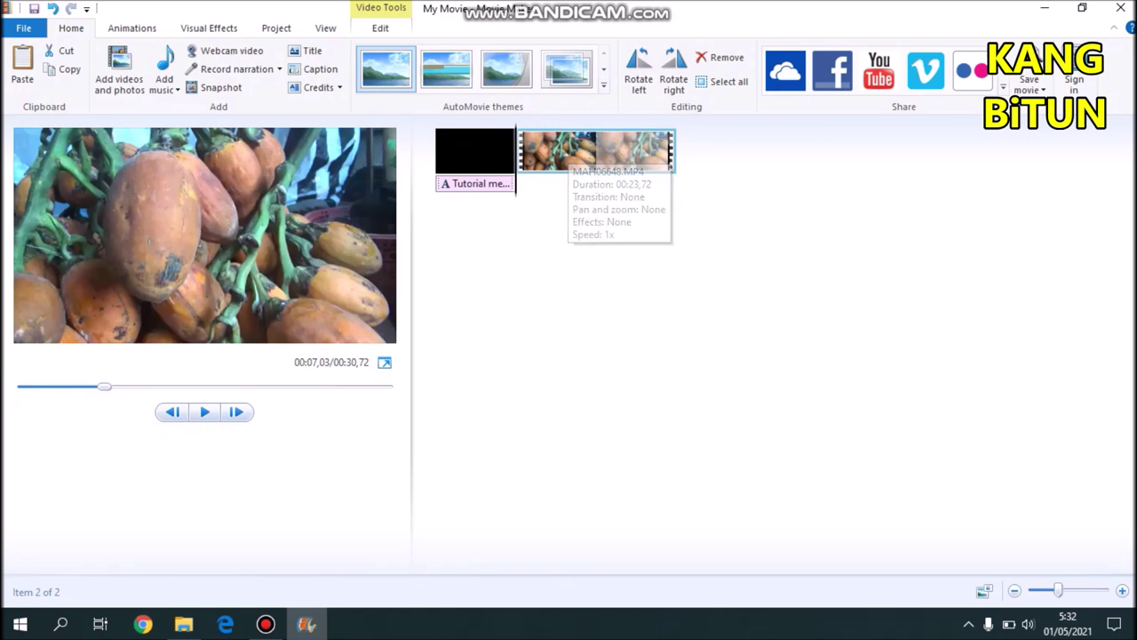
Select the imported video clip and examine the available visual effects, including Posterize, leaving none applied
left_click(476, 151)
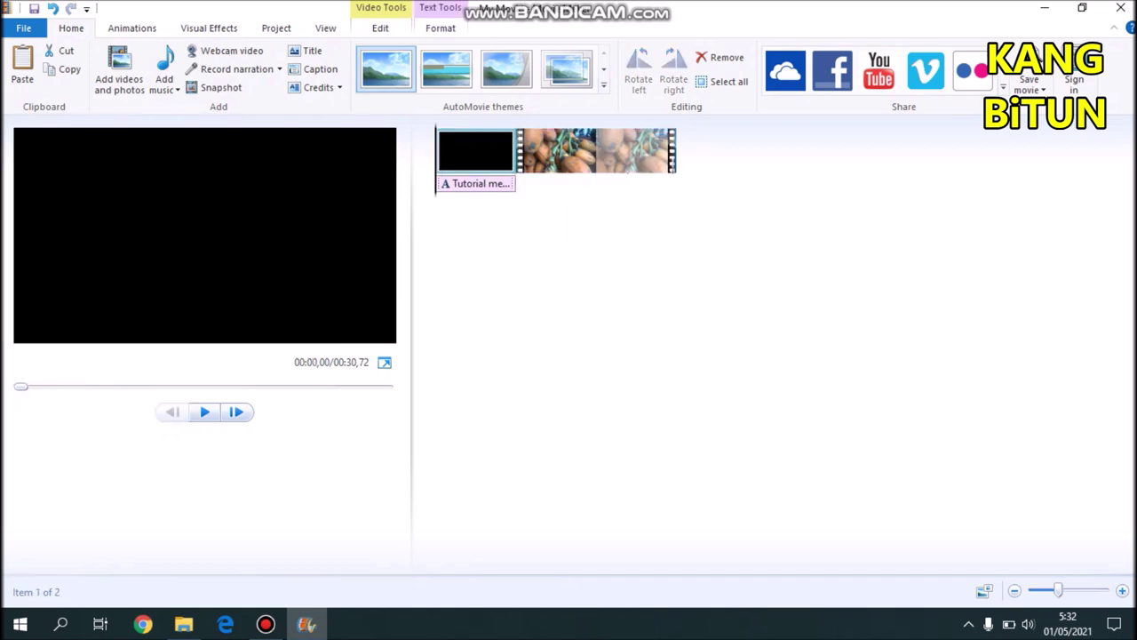
left_click(596, 153)
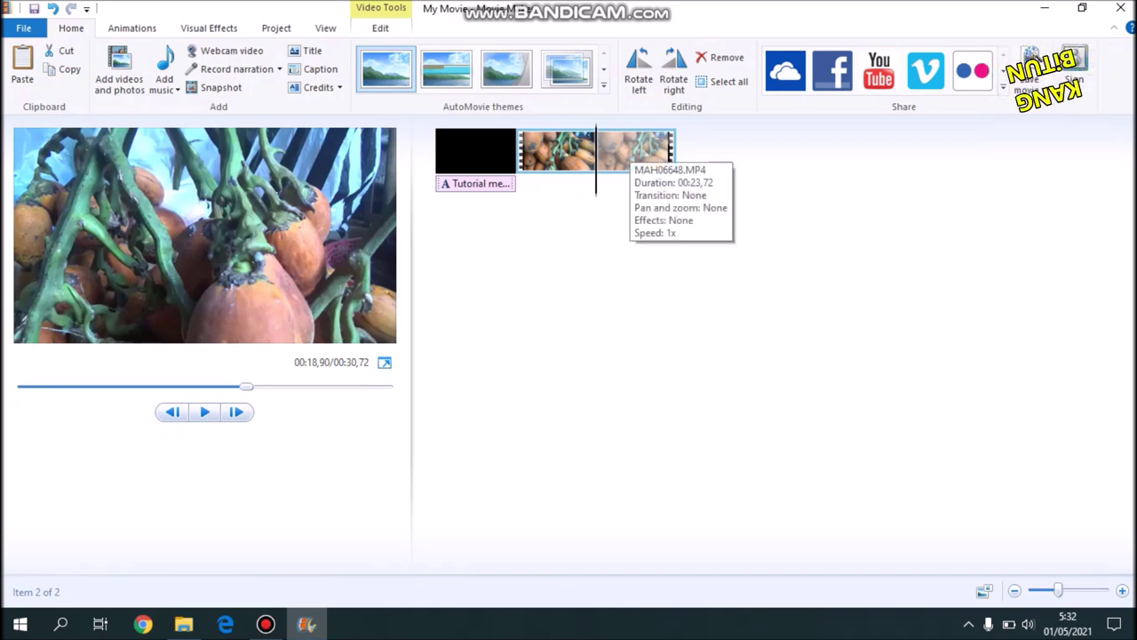
left_click(516, 152)
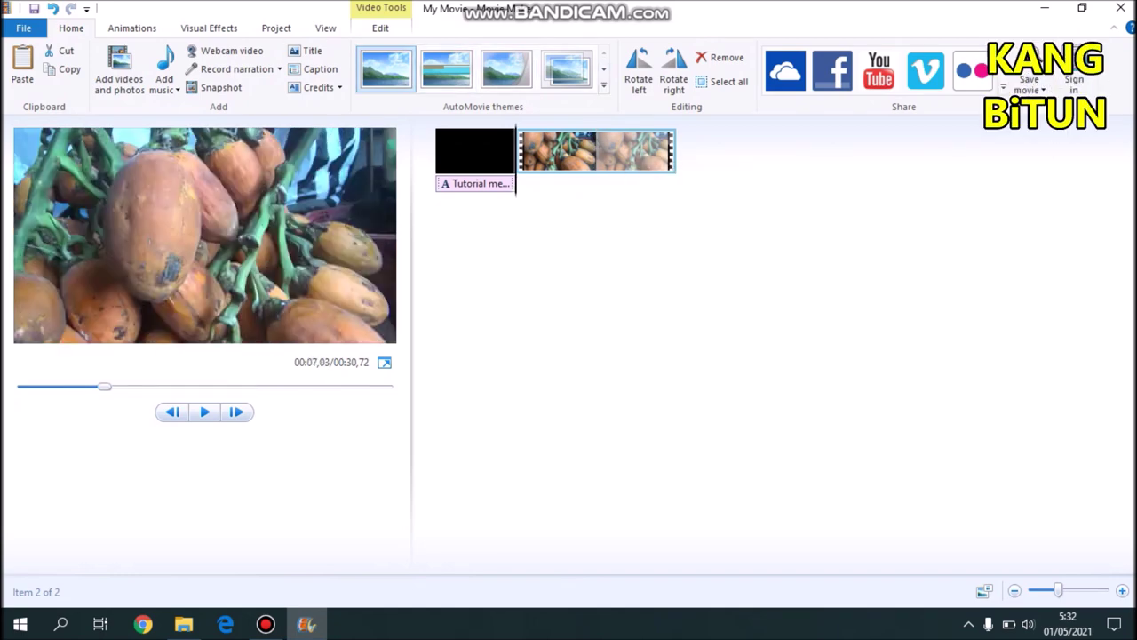
left_click(381, 27)
left_click(209, 28)
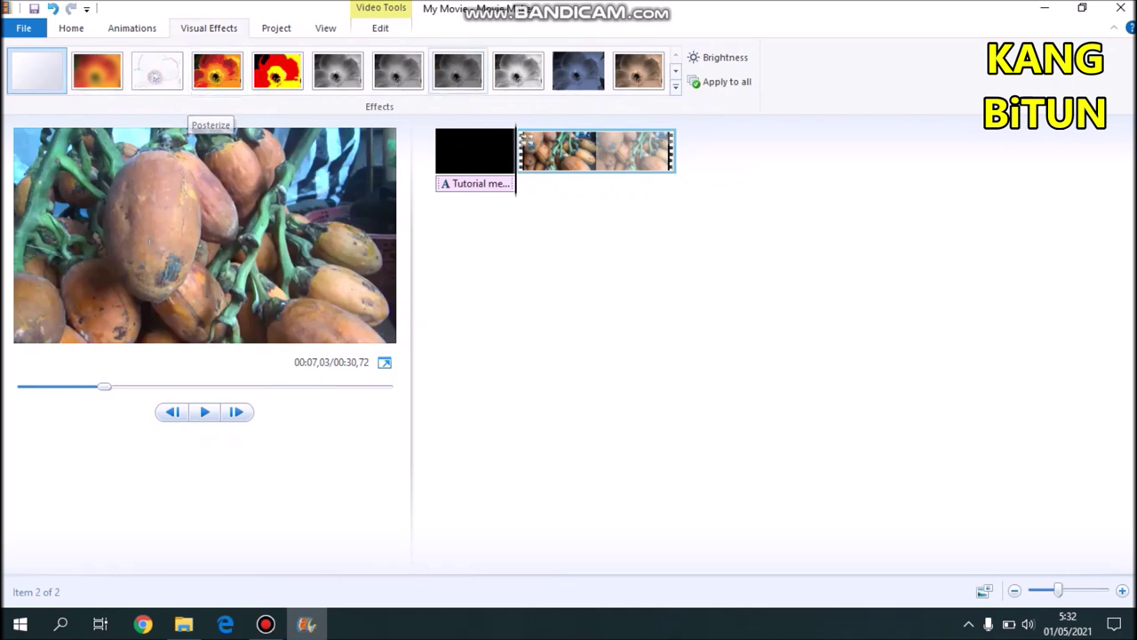
left_click(676, 86)
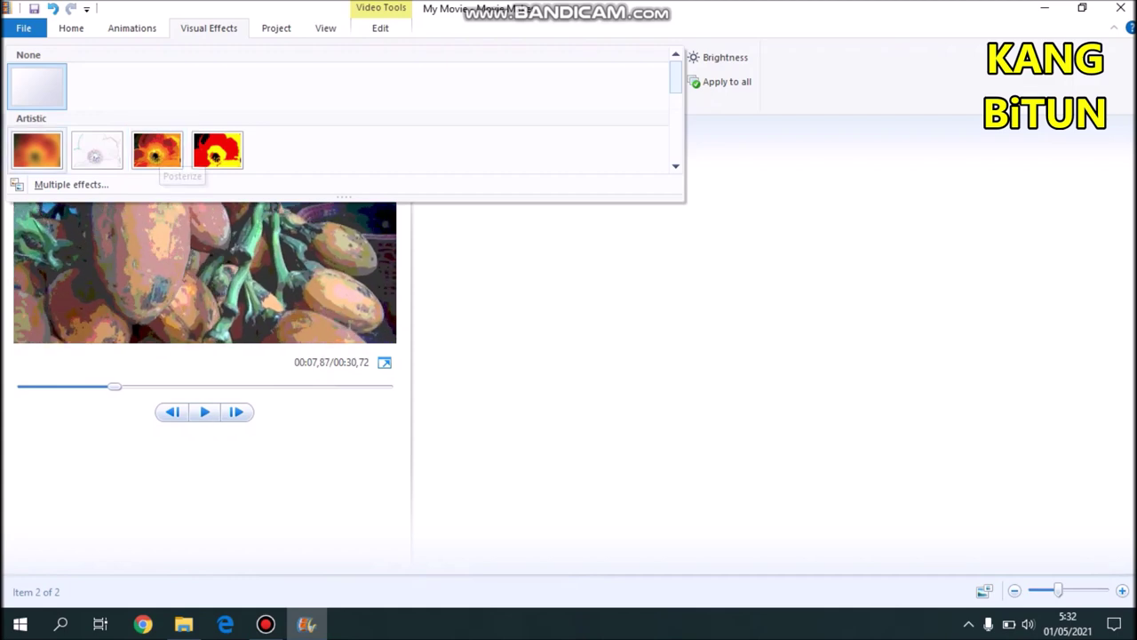
key("Escape")
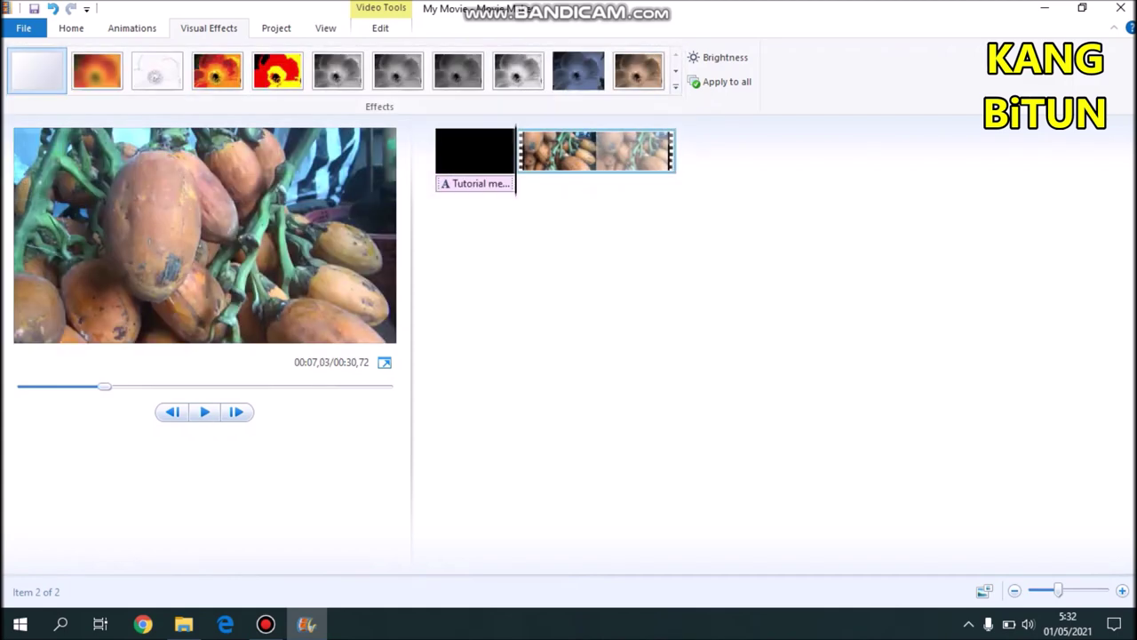
Select the title clip and play the movie from there to check the edited title and its effect
left_click(595, 151)
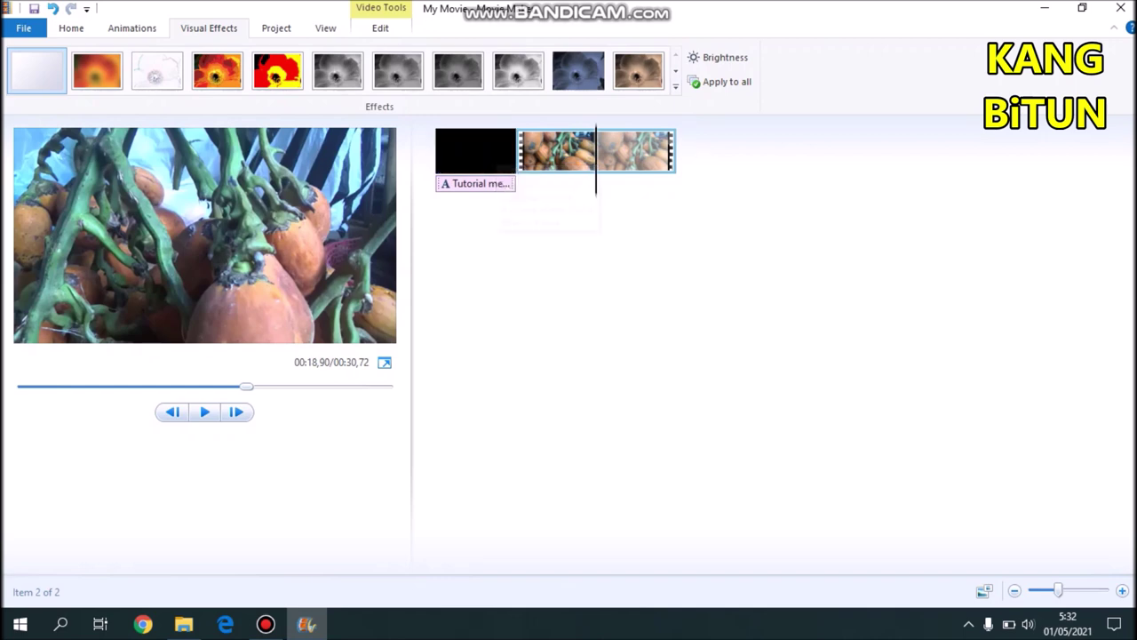
left_click(475, 151)
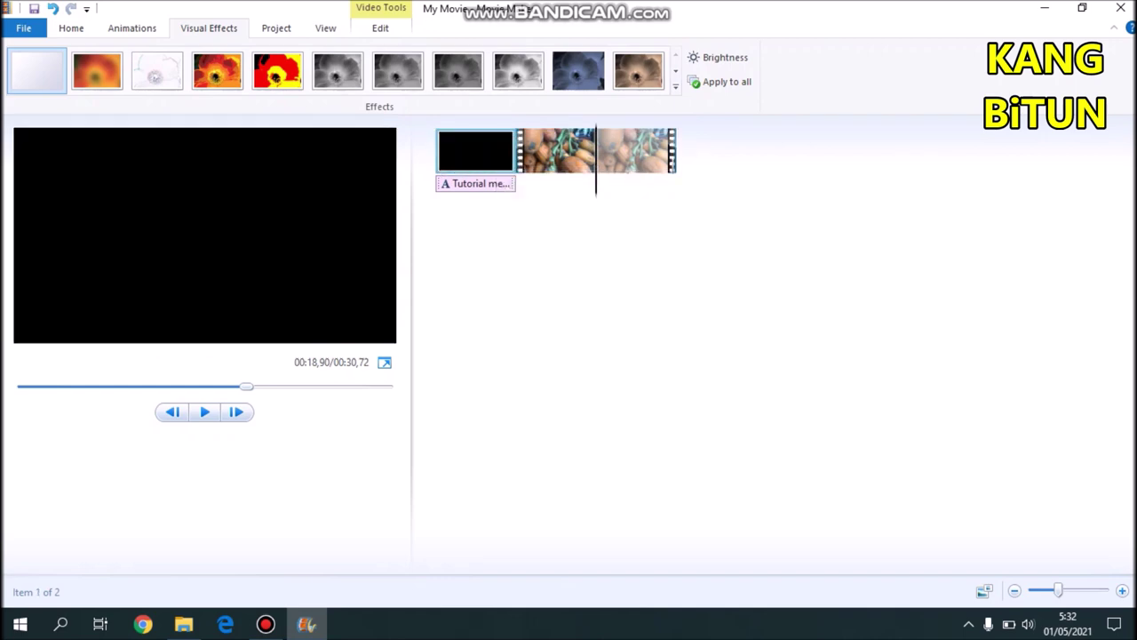
left_click(204, 412)
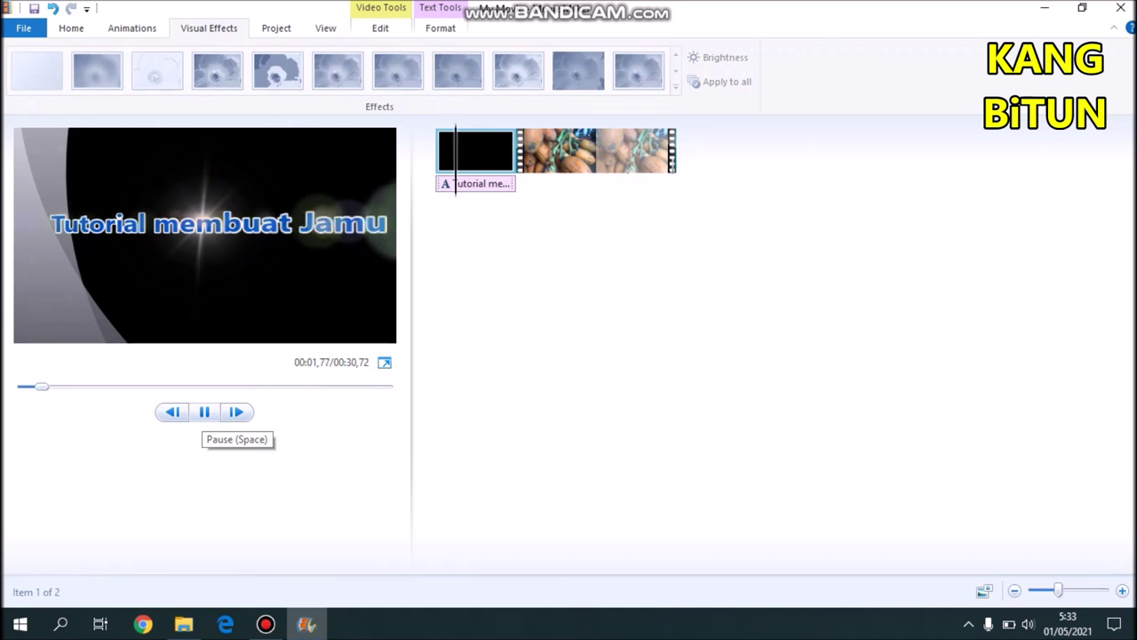